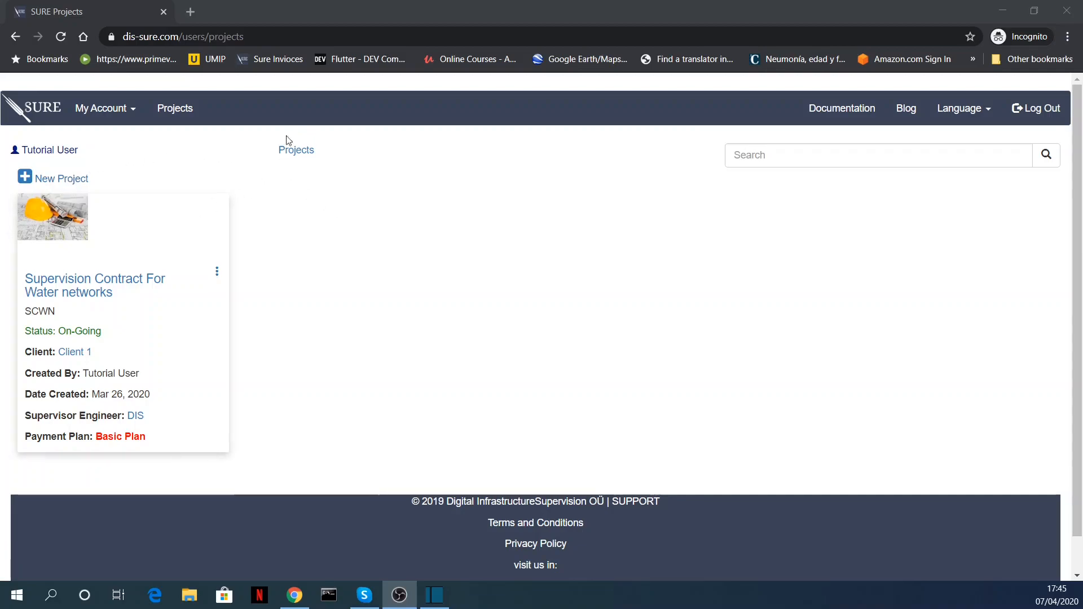
Step: Open the Supervision Contract For Water networks project and its Phase-1 construction contract
{"action": "left_click_drag", "start_coordinate": [23, 148], "coordinate": [83, 149]}
{"action": "left_click", "coordinate": [314, 202]}
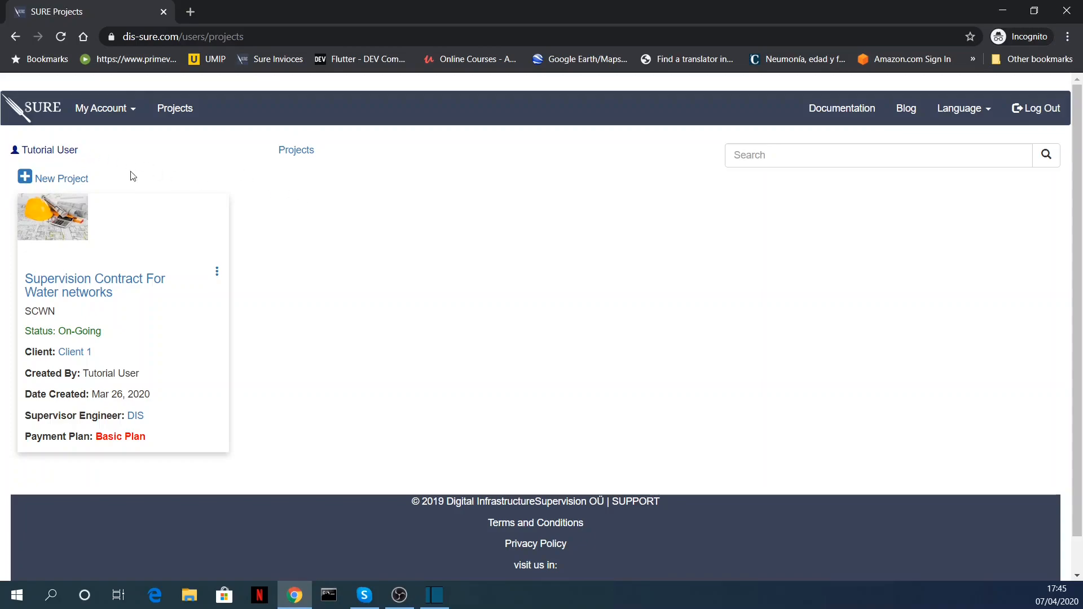
{"action": "left_click", "coordinate": [90, 293]}
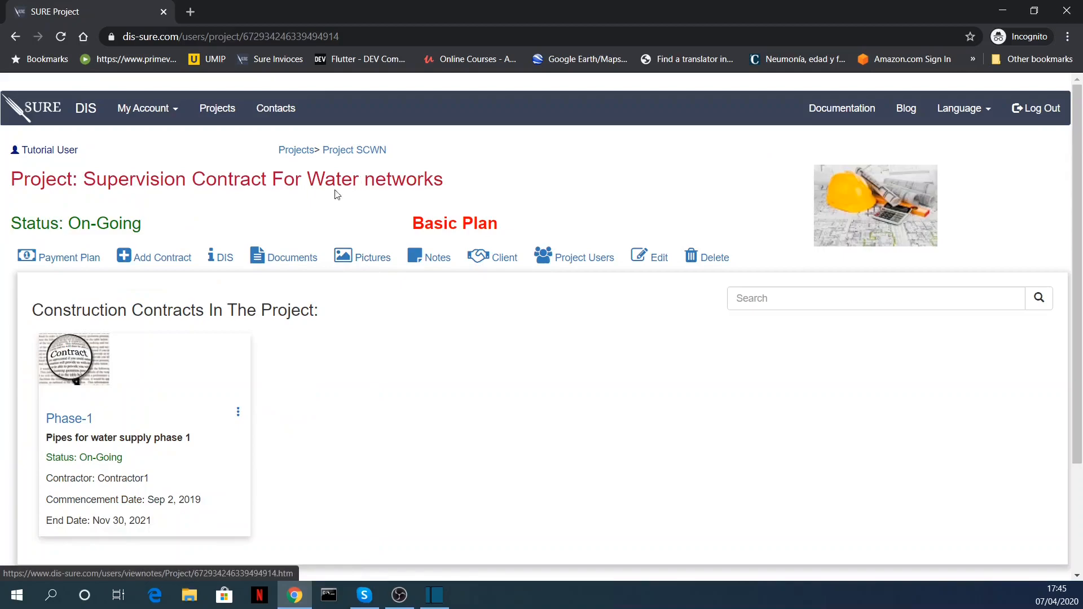
{"action": "scroll", "coordinate": [404, 351], "scroll_direction": "down", "scroll_amount": 1}
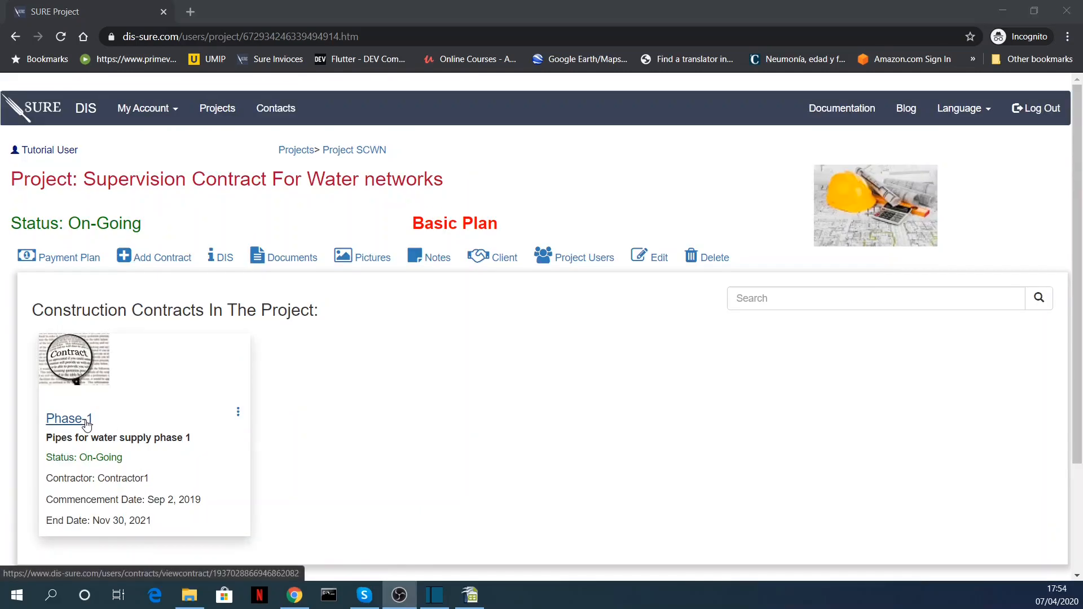
{"action": "left_click", "coordinate": [85, 421]}
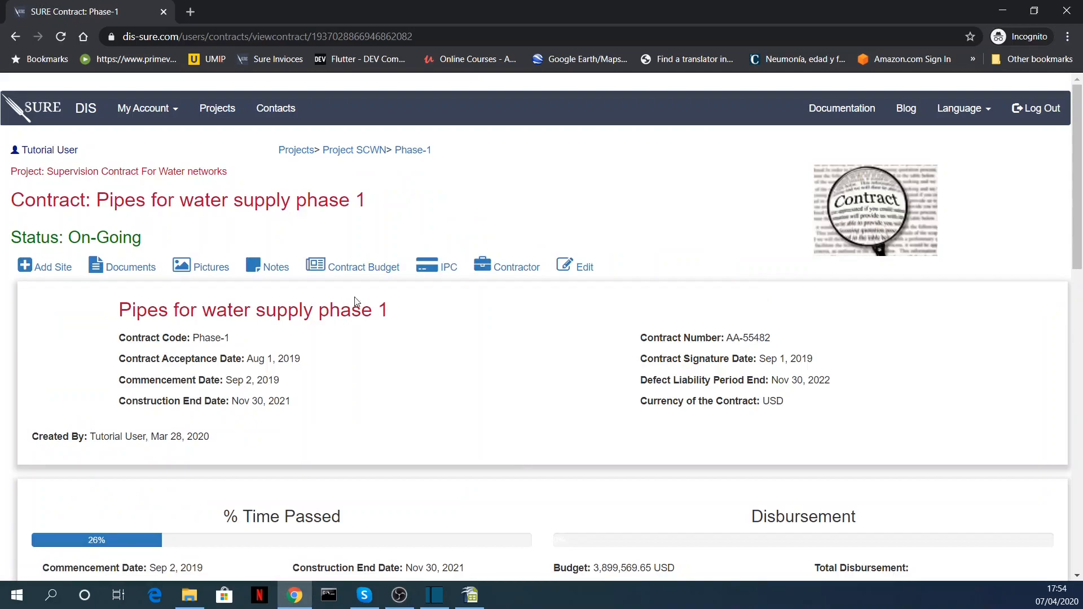
Step: Review the Phase-1 sites and budget charts, then switch to OpenOffice Calc and show the budget file's Summary sheet
{"action": "scroll", "coordinate": [352, 299], "scroll_direction": "down", "scroll_amount": 7}
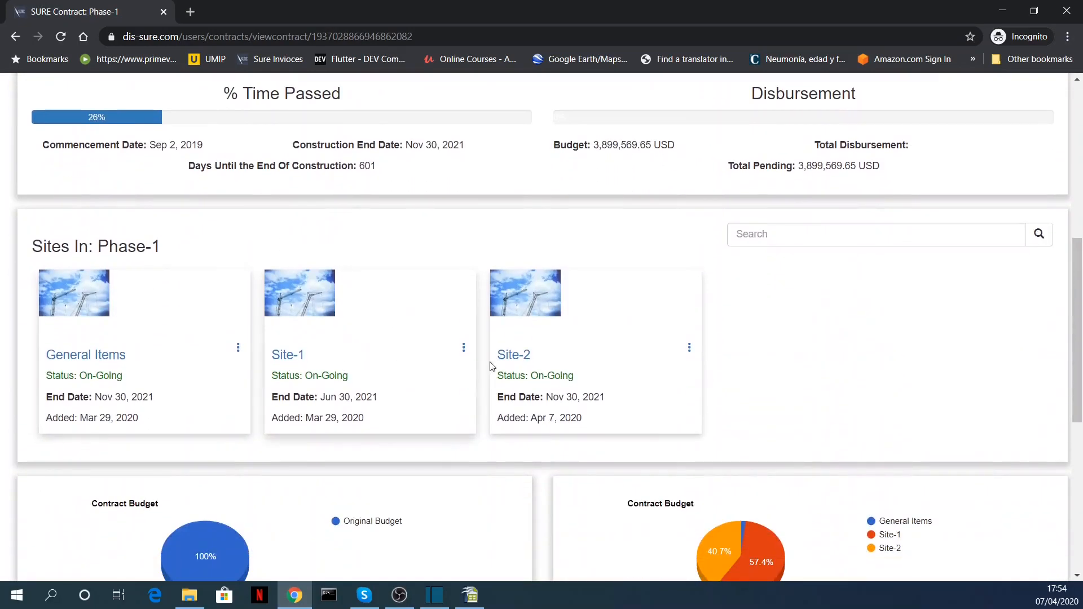
{"action": "scroll", "coordinate": [148, 354], "scroll_direction": "down", "scroll_amount": 5}
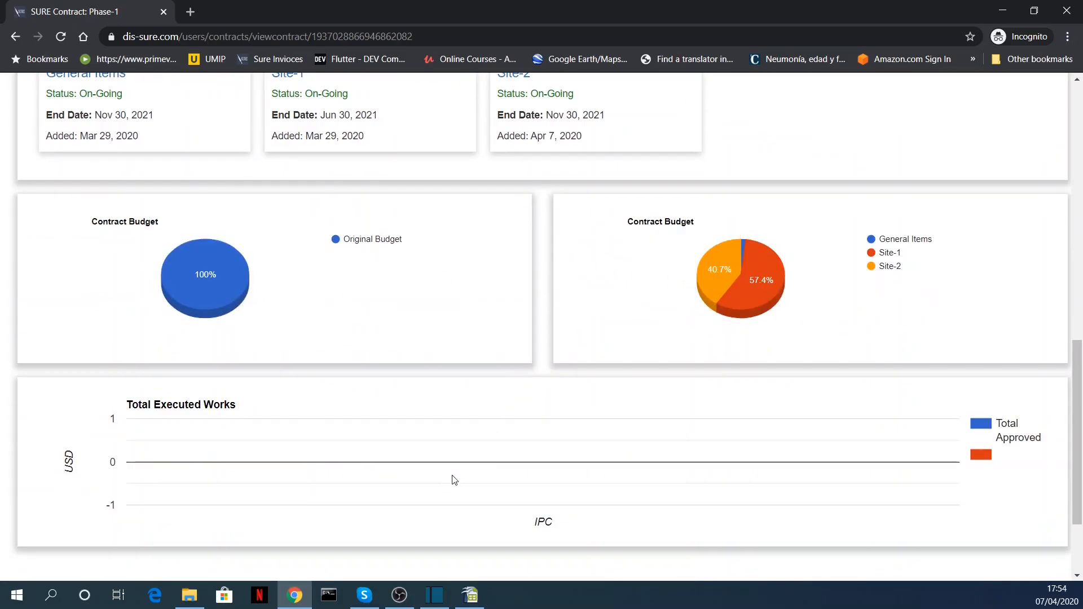
{"action": "left_click", "coordinate": [472, 598]}
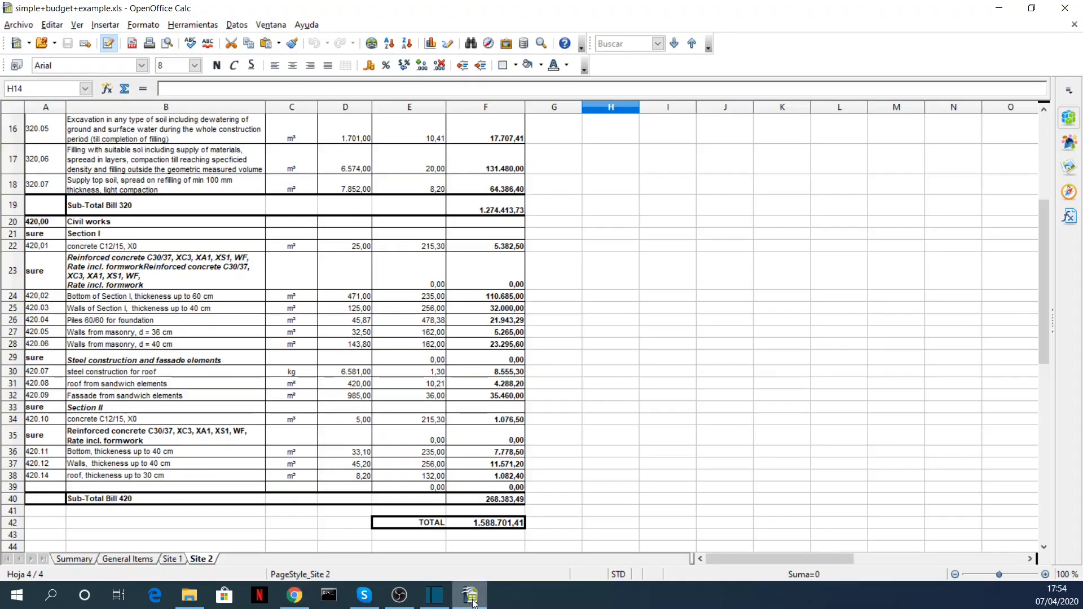
{"action": "scroll", "coordinate": [191, 489], "scroll_direction": "up", "scroll_amount": 5}
{"action": "left_click", "coordinate": [79, 561]}
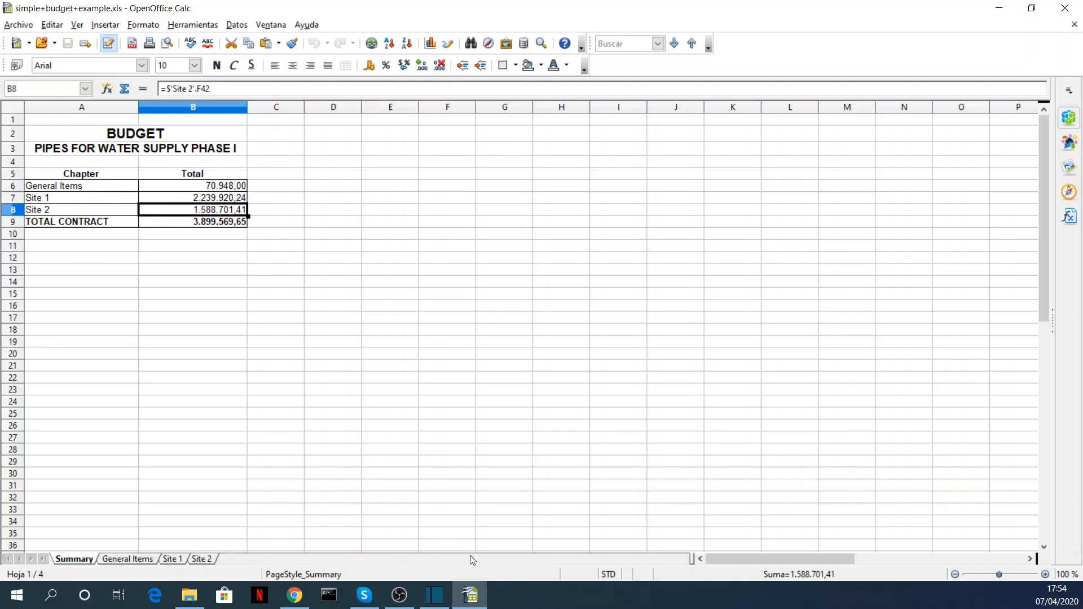
Step: Switch back to Chrome and inspect the Site-2 slice of the contract budget chart by site
{"action": "left_click", "coordinate": [294, 595]}
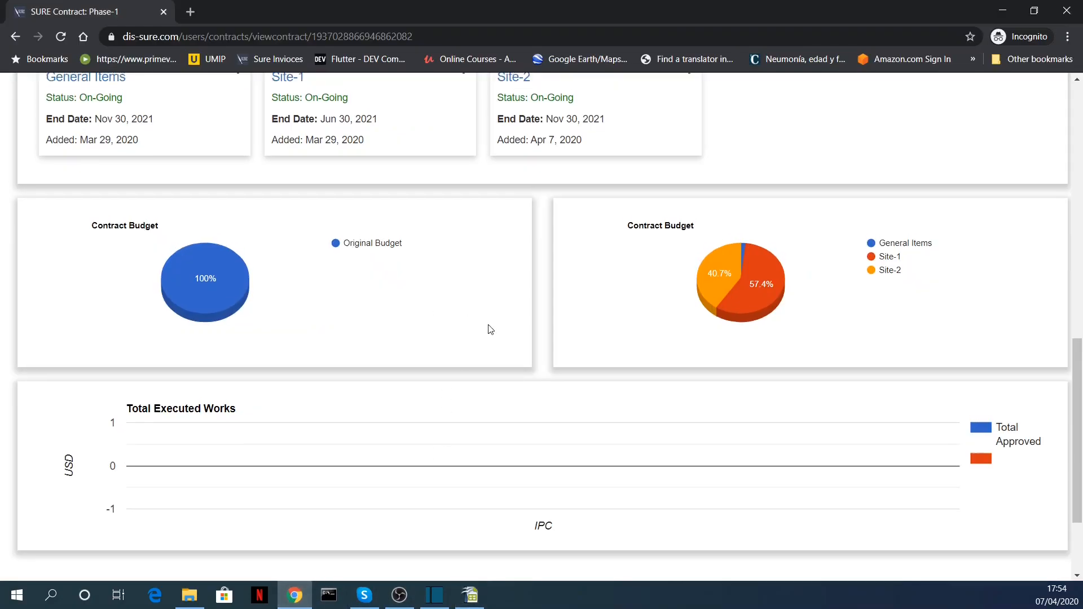
{"action": "scroll", "coordinate": [491, 329], "scroll_direction": "up", "scroll_amount": 2}
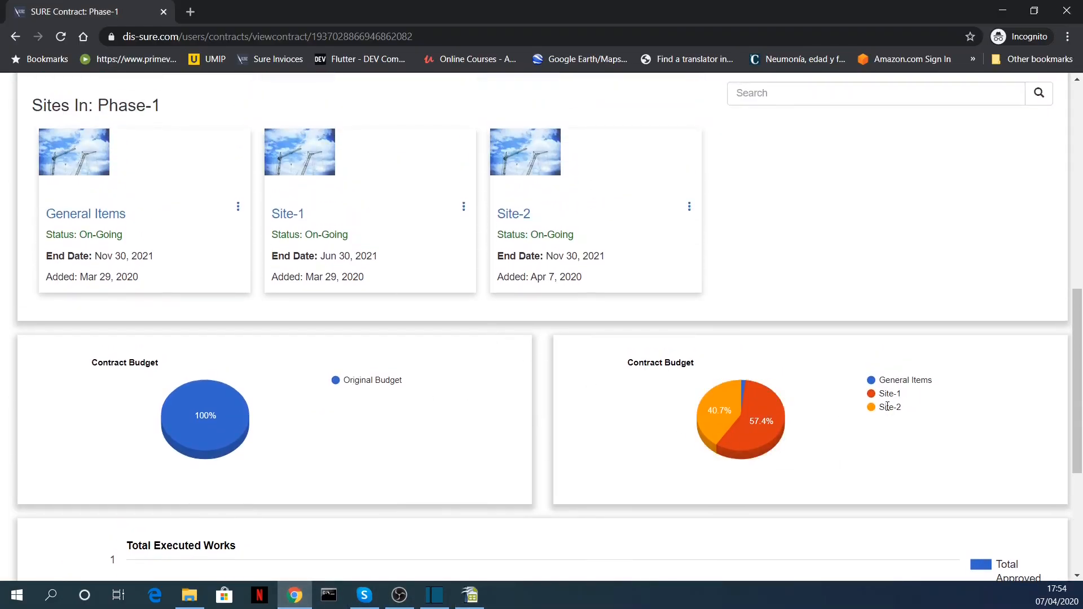
{"action": "mouse_move", "coordinate": [729, 412]}
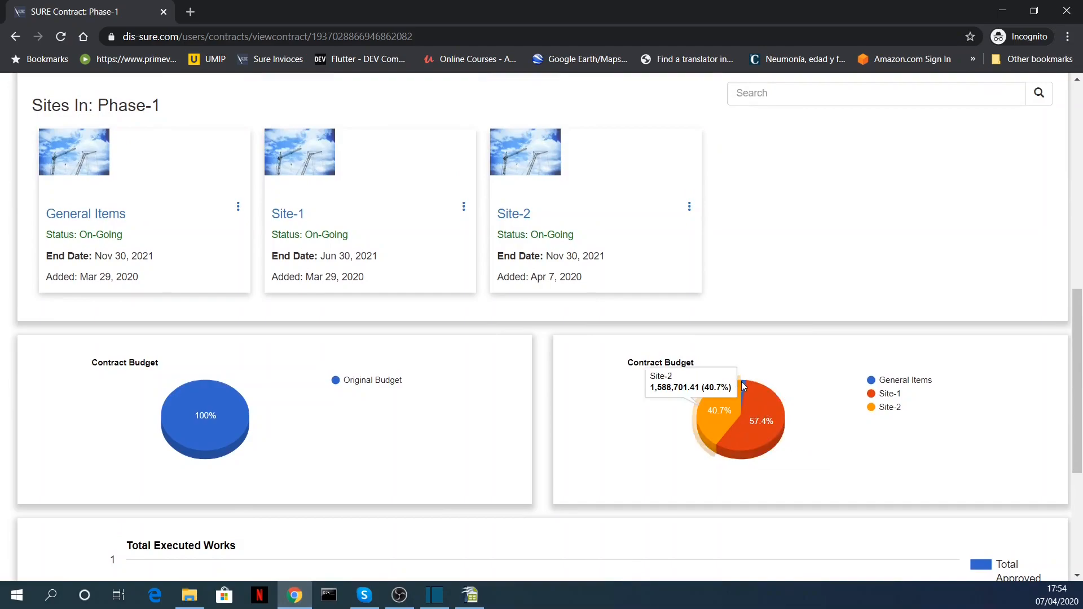
Step: Review the Phase-1 contract details and open Site-1 from the contract's sites
{"action": "scroll", "coordinate": [496, 229], "scroll_direction": "up", "scroll_amount": 7}
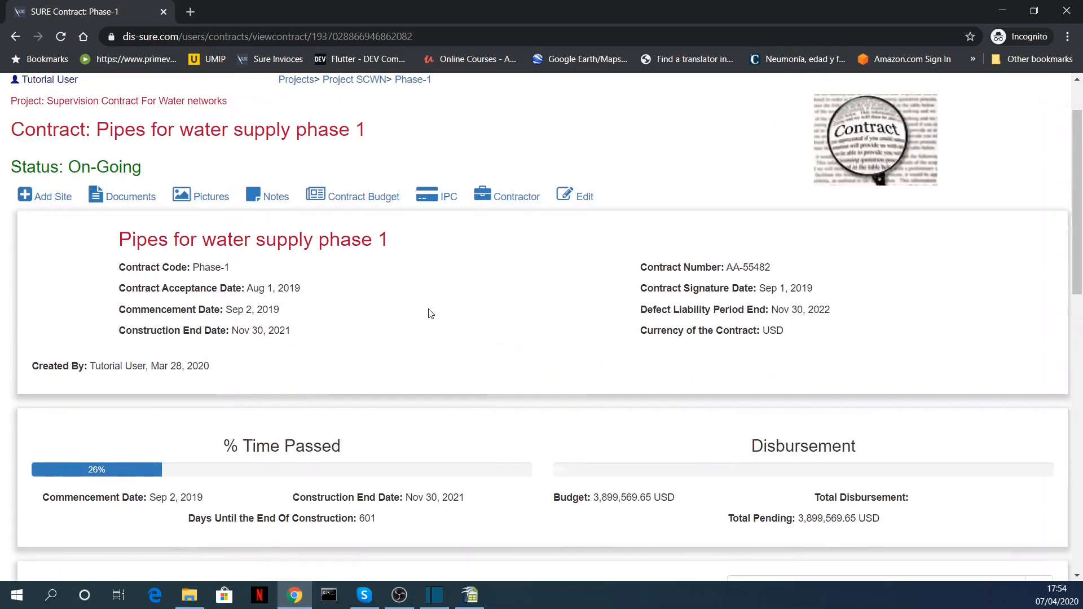
{"action": "scroll", "coordinate": [372, 333], "scroll_direction": "up", "scroll_amount": 1}
{"action": "scroll", "coordinate": [375, 322], "scroll_direction": "down", "scroll_amount": 1}
{"action": "scroll", "coordinate": [380, 307], "scroll_direction": "up", "scroll_amount": 1}
{"action": "scroll", "coordinate": [398, 294], "scroll_direction": "down", "scroll_amount": 2}
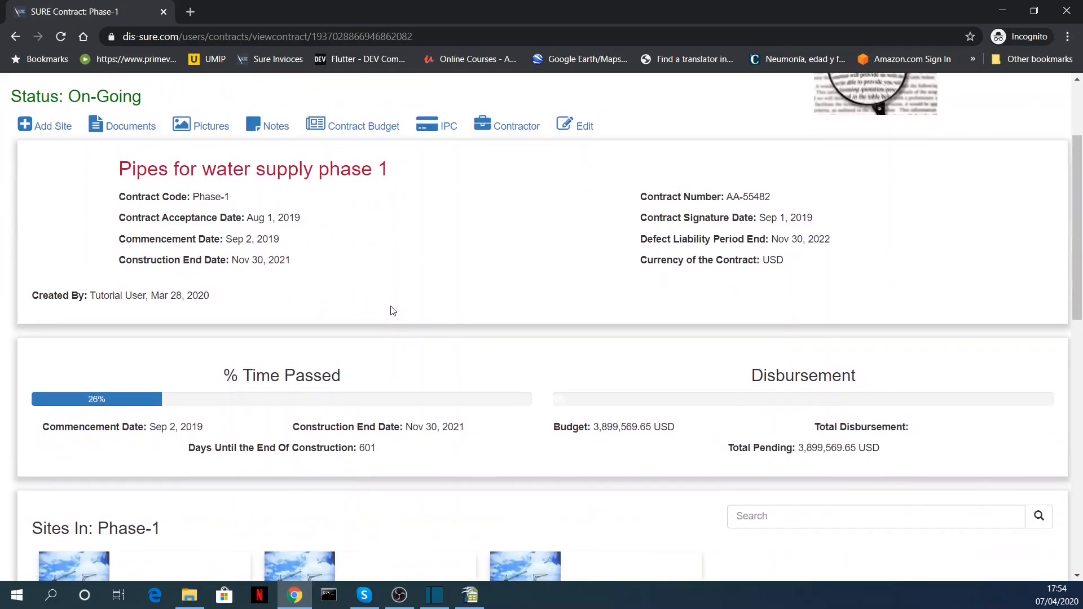
{"action": "scroll", "coordinate": [393, 311], "scroll_direction": "down", "scroll_amount": 3}
{"action": "left_click", "coordinate": [288, 426]}
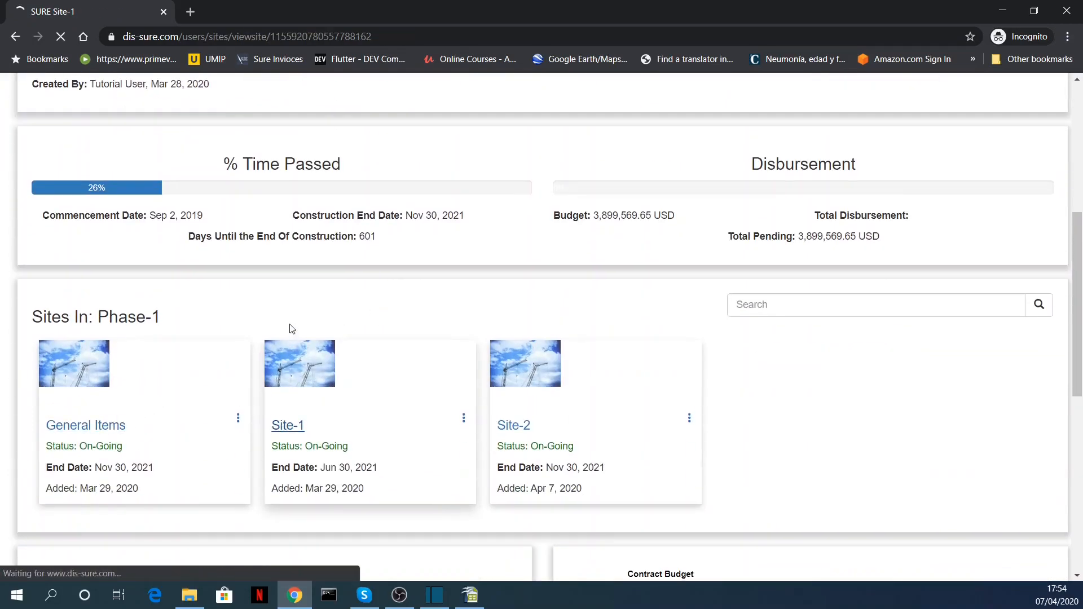
Step: Open Site-1's budget and its chapter 210.0 Setting Out and Site Clearance
{"action": "scroll", "coordinate": [353, 319], "scroll_direction": "down", "scroll_amount": 8}
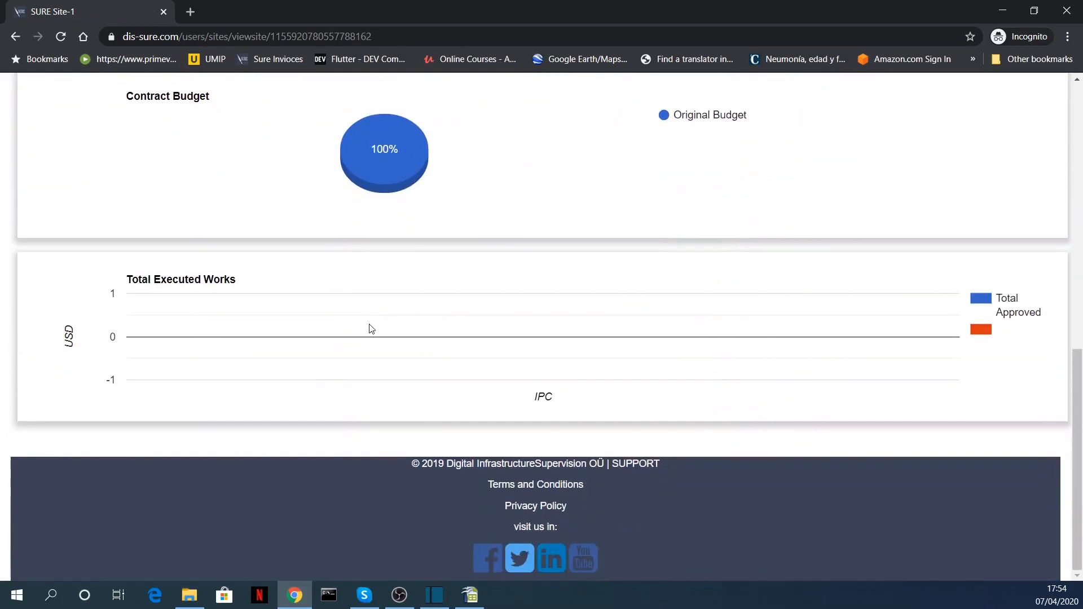
{"action": "scroll", "coordinate": [372, 329], "scroll_direction": "up", "scroll_amount": 8}
{"action": "left_click", "coordinate": [357, 294]}
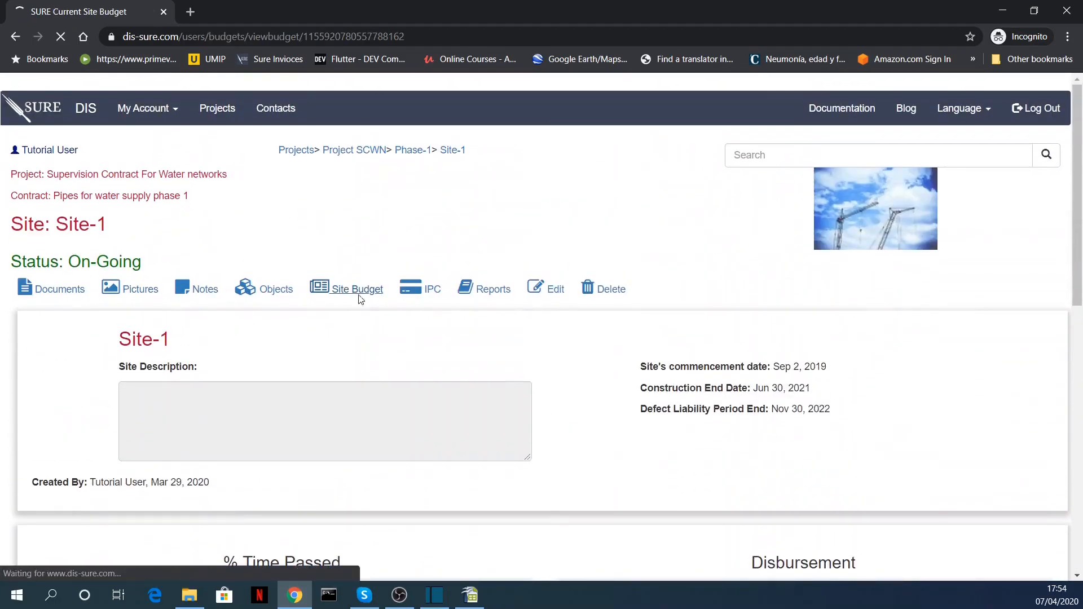
{"action": "scroll", "coordinate": [374, 316], "scroll_direction": "down", "scroll_amount": 9}
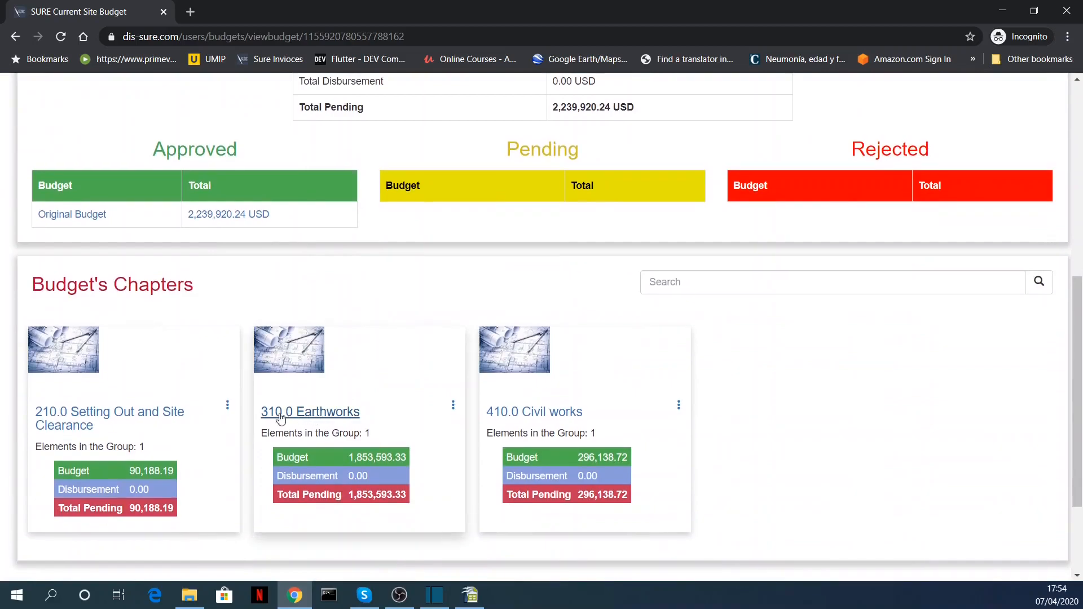
{"action": "left_click", "coordinate": [149, 413]}
Step: Examine the chapter's heading and its table of items with units, quantities, unit prices and totals
{"action": "scroll", "coordinate": [571, 361], "scroll_direction": "down", "scroll_amount": 4}
{"action": "scroll", "coordinate": [567, 354], "scroll_direction": "up", "scroll_amount": 4}
{"action": "left_click_drag", "start_coordinate": [29, 214], "coordinate": [44, 215]}
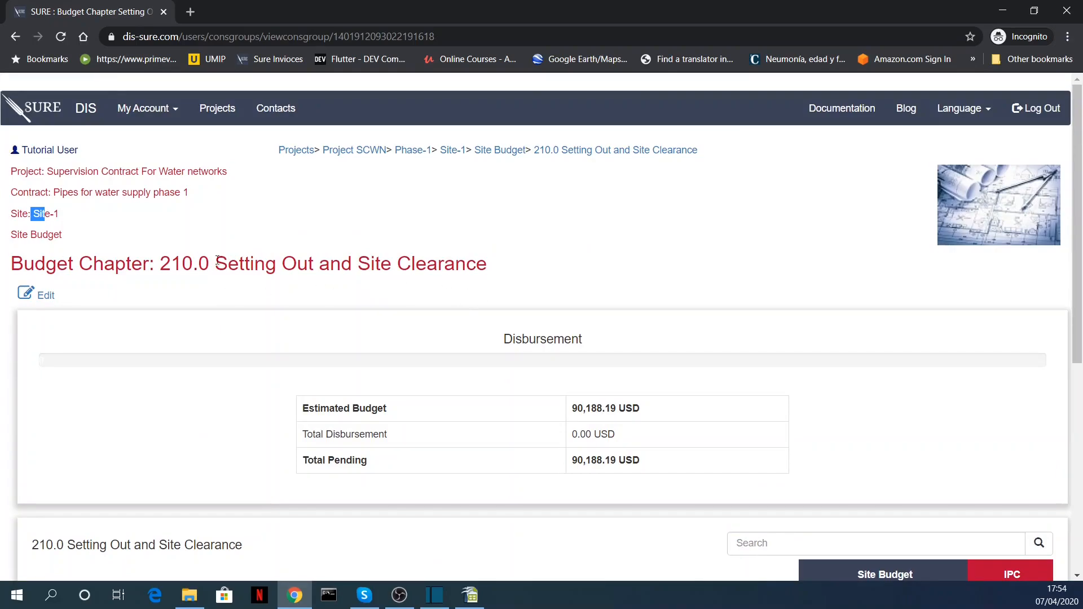
{"action": "left_click_drag", "start_coordinate": [161, 264], "coordinate": [553, 270]}
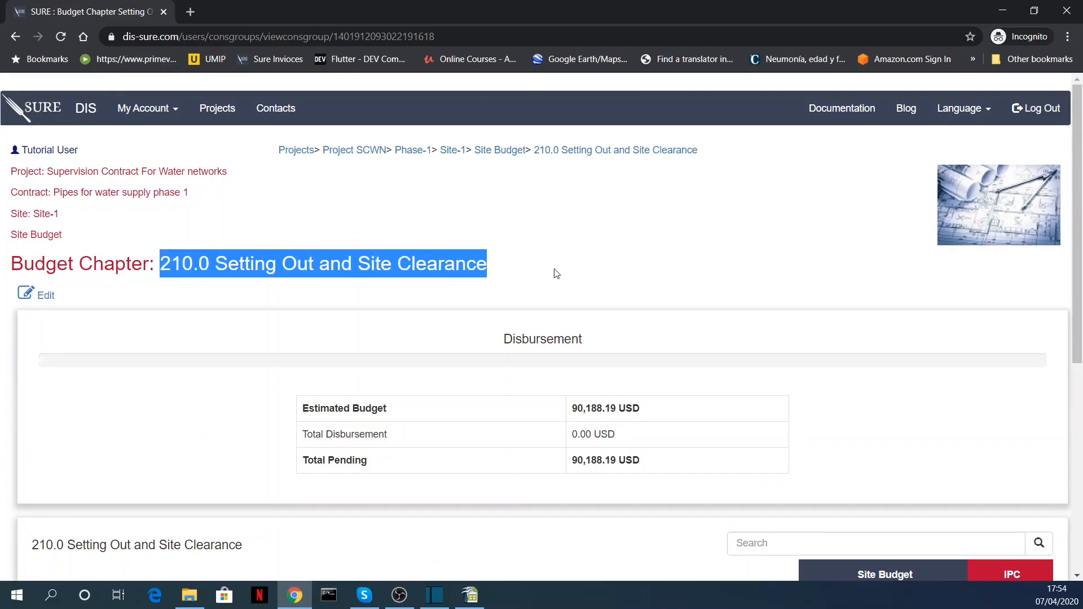
{"action": "scroll", "coordinate": [556, 273], "scroll_direction": "down", "scroll_amount": 7}
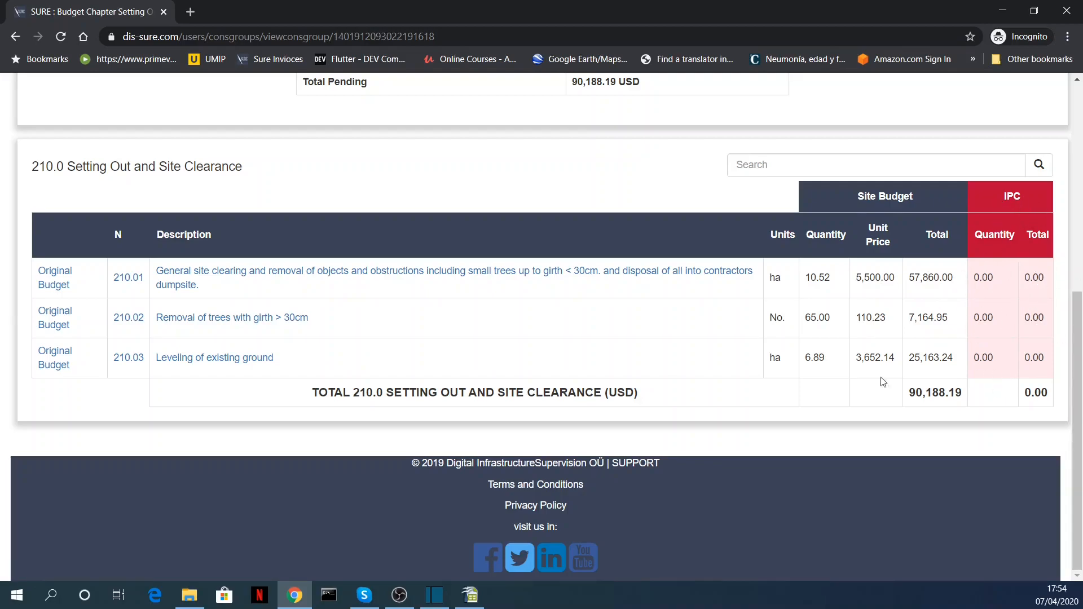
{"action": "scroll", "coordinate": [585, 327], "scroll_direction": "up", "scroll_amount": 7}
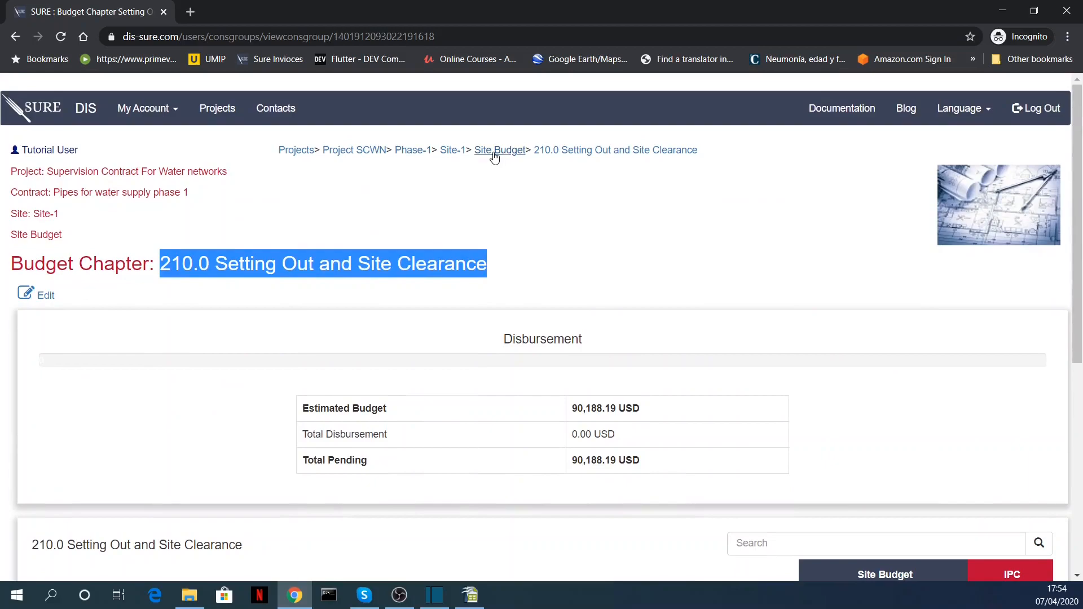
Step: Return through Site-1 to the Phase-1 contract and open its contract budget
{"action": "left_click", "coordinate": [452, 151]}
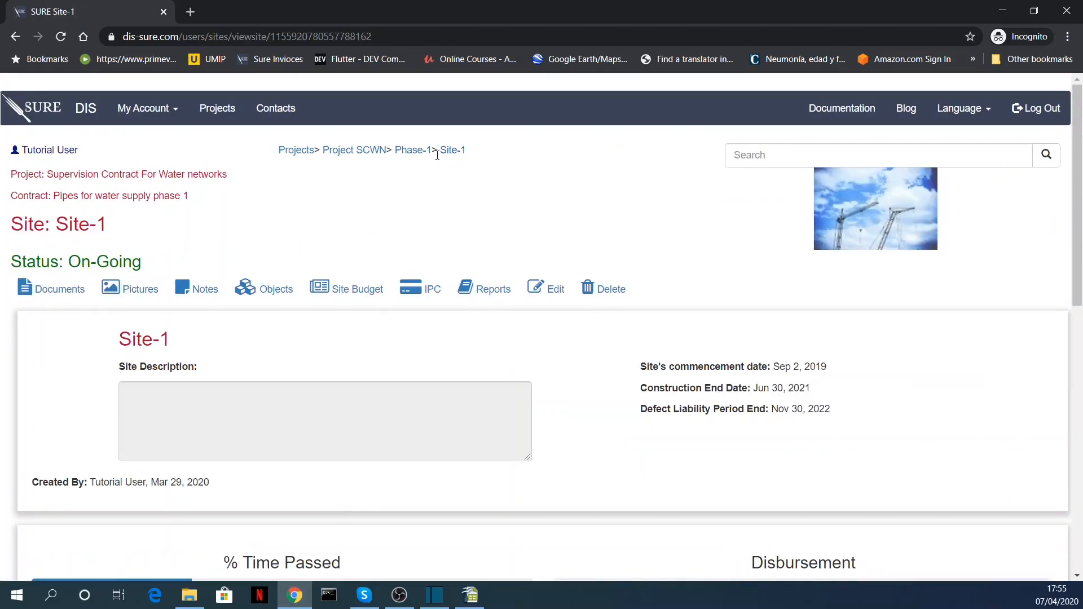
{"action": "left_click", "coordinate": [404, 152]}
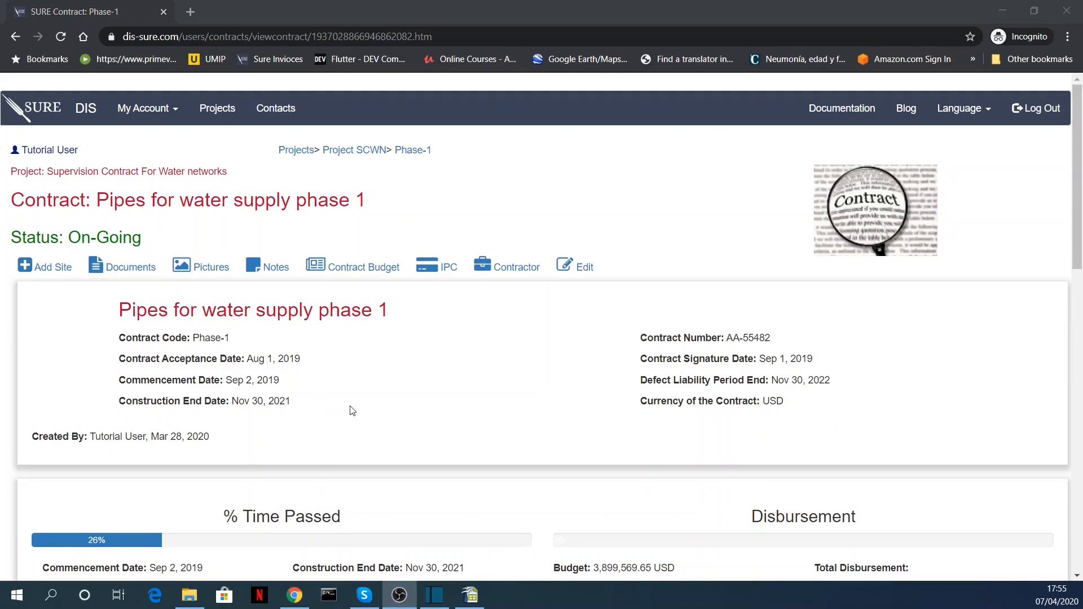
{"action": "left_click", "coordinate": [389, 268]}
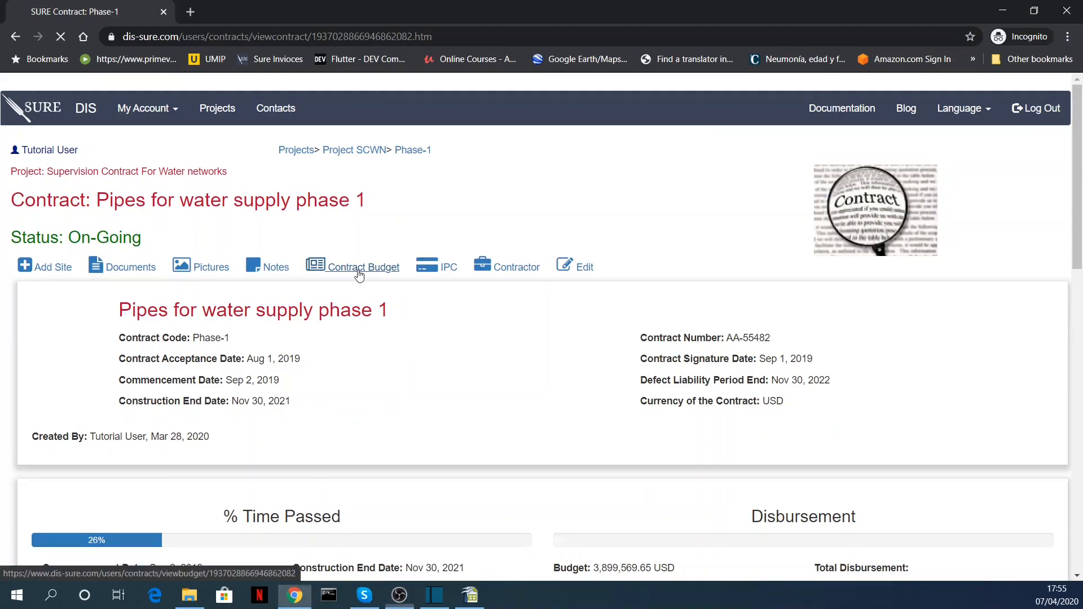
Step: Look through the whole Phase-1 contract budget, from the approved and pending summaries to the total contract budget
{"action": "scroll", "coordinate": [397, 319], "scroll_direction": "down", "scroll_amount": 2}
{"action": "scroll", "coordinate": [397, 319], "scroll_direction": "down", "scroll_amount": 2}
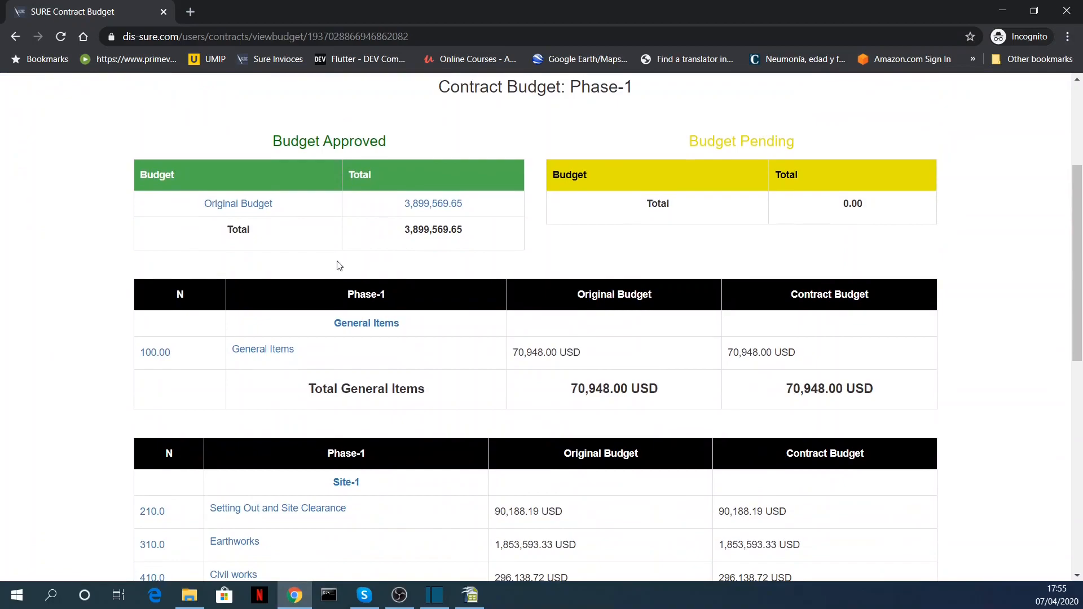
{"action": "scroll", "coordinate": [338, 263], "scroll_direction": "down", "scroll_amount": 7}
{"action": "scroll", "coordinate": [454, 333], "scroll_direction": "down", "scroll_amount": 3}
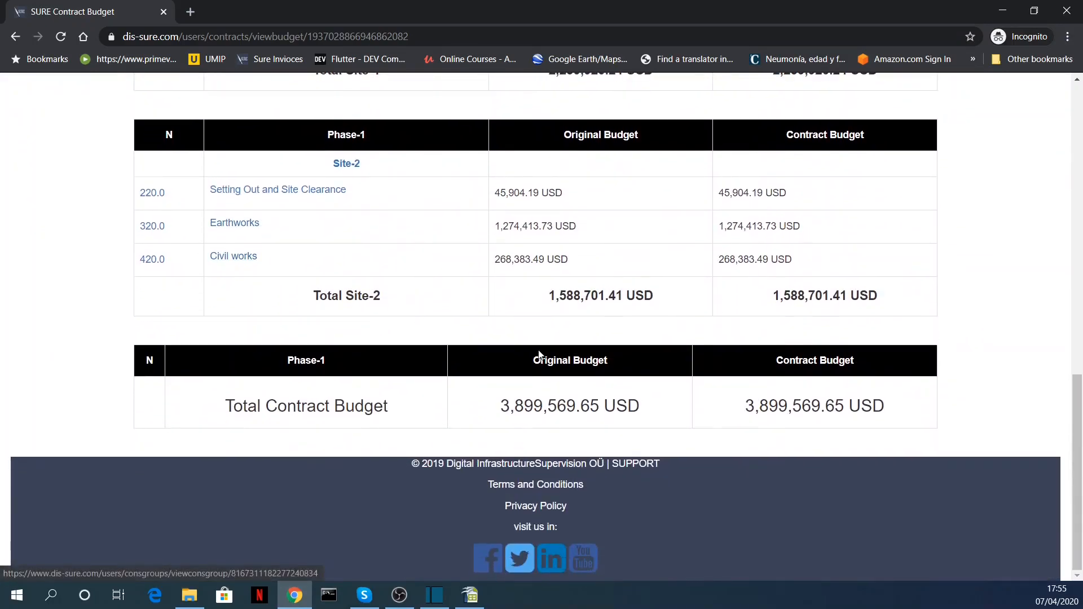
{"action": "scroll", "coordinate": [536, 355], "scroll_direction": "up", "scroll_amount": 6}
{"action": "scroll", "coordinate": [472, 343], "scroll_direction": "up", "scroll_amount": 4}
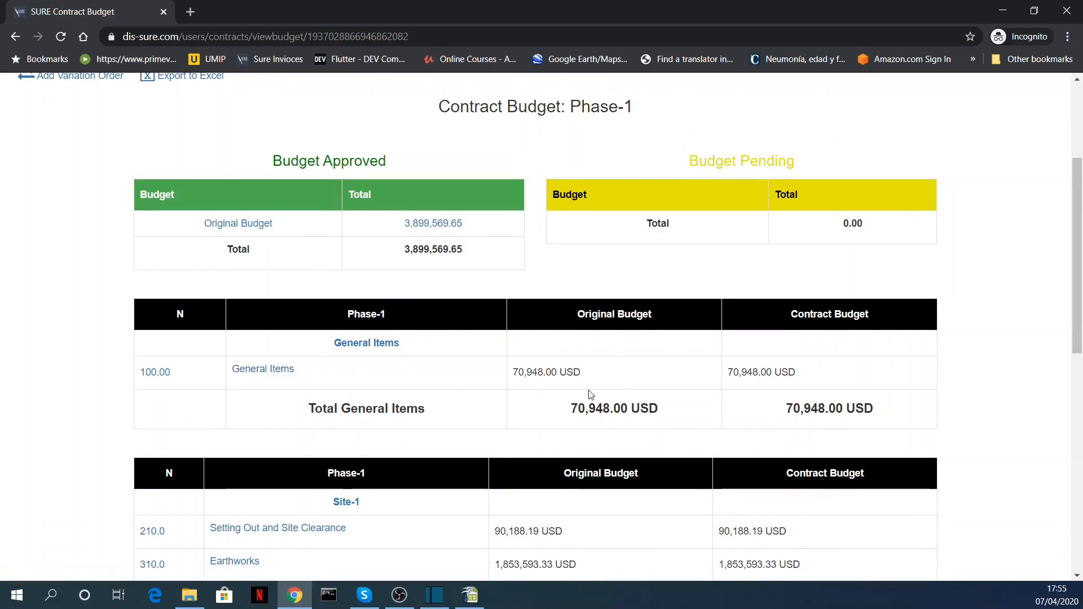
Step: Compare the Original Budget and Contract Budget columns for General Items in the contract budget
{"action": "scroll", "coordinate": [620, 373], "scroll_direction": "down", "scroll_amount": 1}
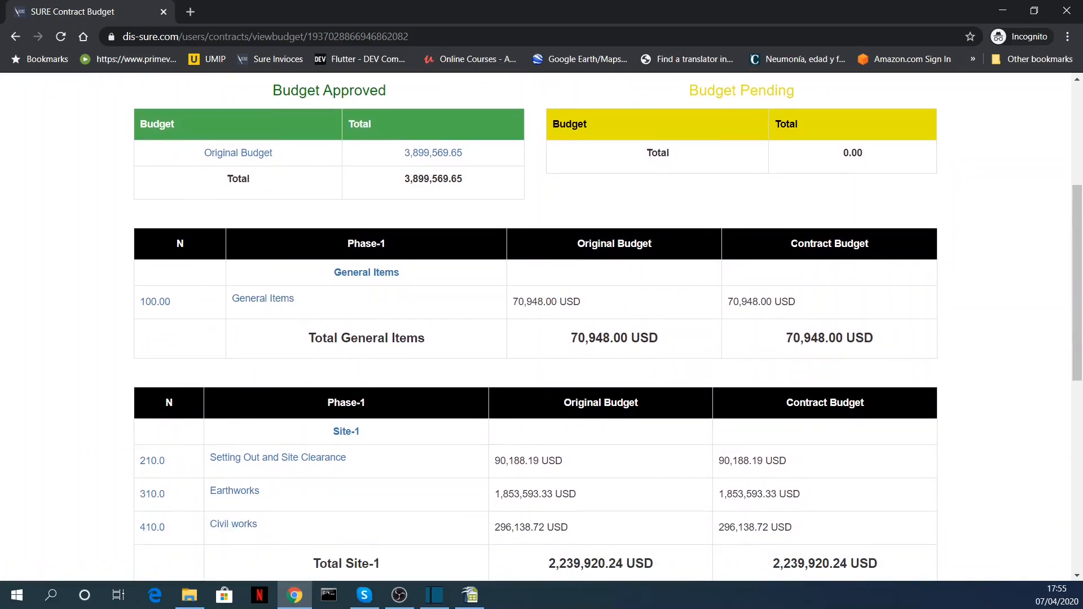
{"action": "left_click_drag", "start_coordinate": [569, 245], "coordinate": [655, 243]}
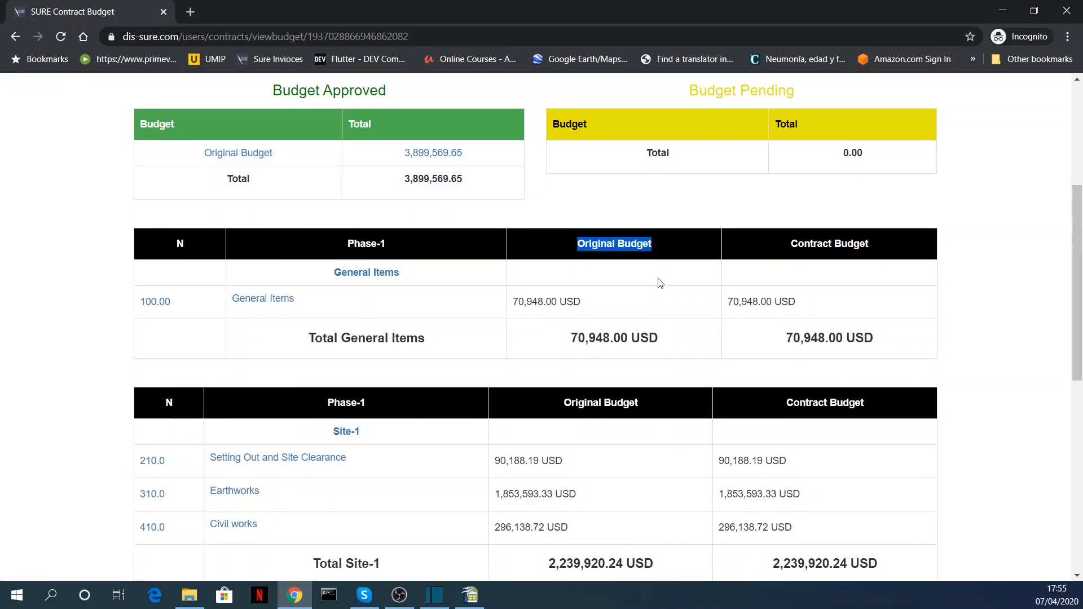
{"action": "left_click", "coordinate": [655, 304]}
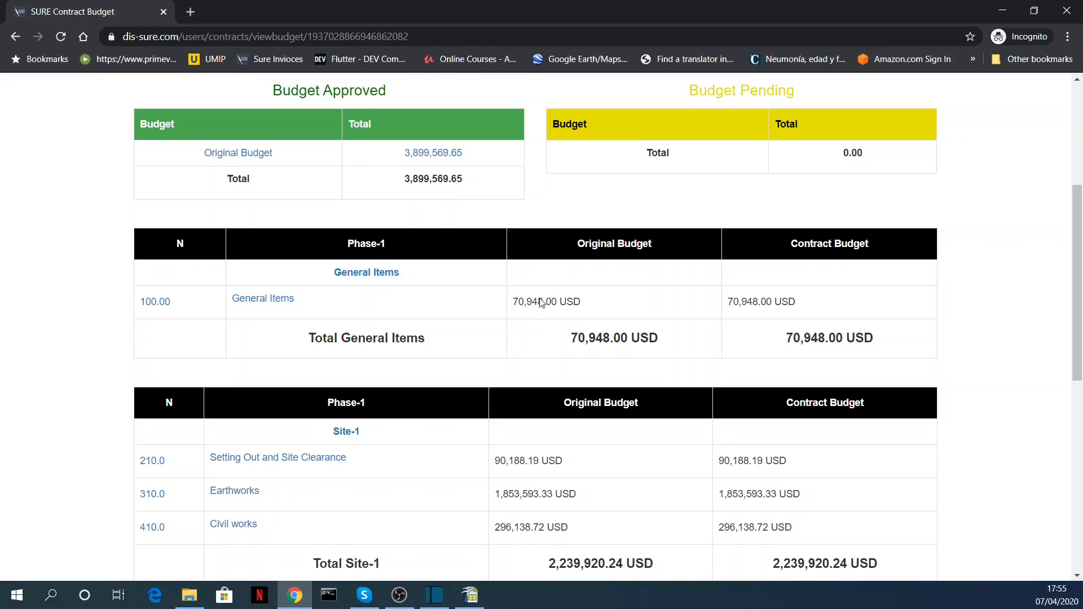
{"action": "left_click_drag", "start_coordinate": [870, 244], "coordinate": [790, 249]}
{"action": "left_click", "coordinate": [792, 294]}
{"action": "scroll", "coordinate": [621, 307], "scroll_direction": "down", "scroll_amount": 3}
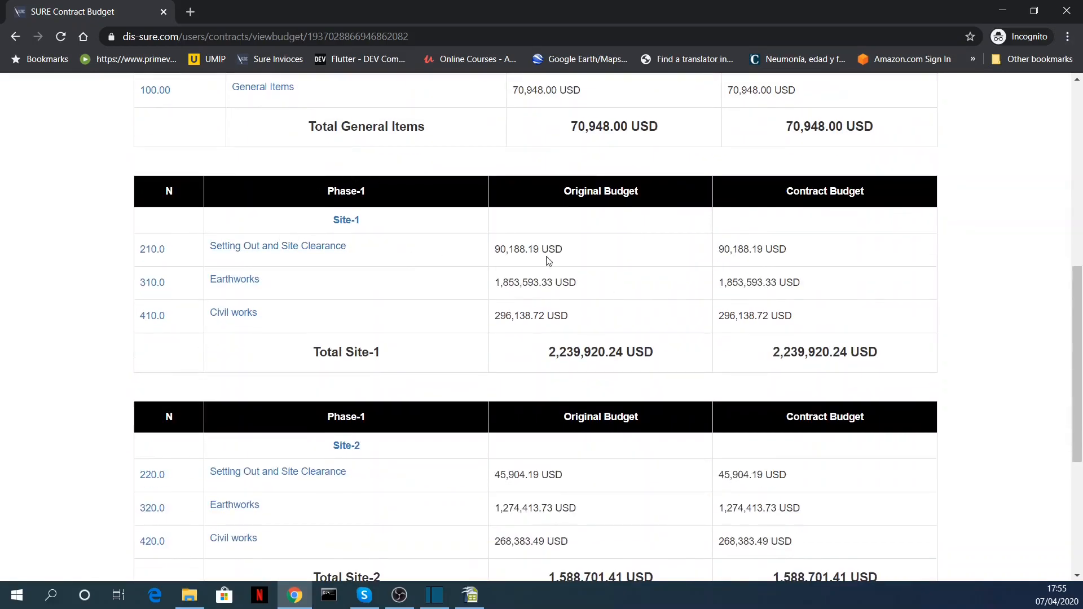
Step: Check the Site-1 and Site-2 chapter amounts and the total contract budget
{"action": "scroll", "coordinate": [438, 345], "scroll_direction": "down", "scroll_amount": 2}
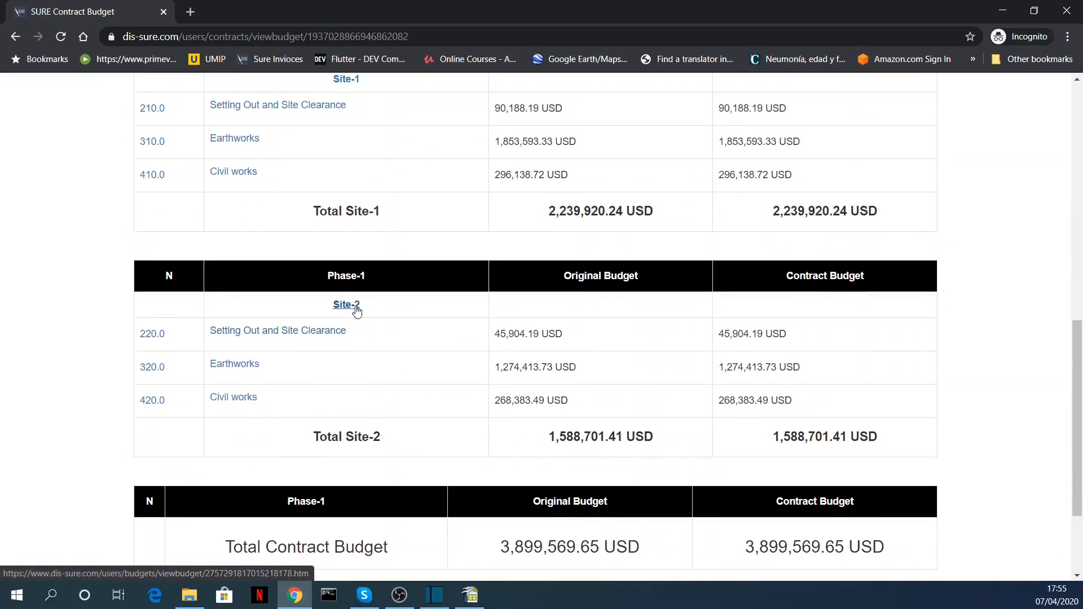
{"action": "scroll", "coordinate": [398, 313], "scroll_direction": "up", "scroll_amount": 3}
{"action": "scroll", "coordinate": [378, 321], "scroll_direction": "down", "scroll_amount": 4}
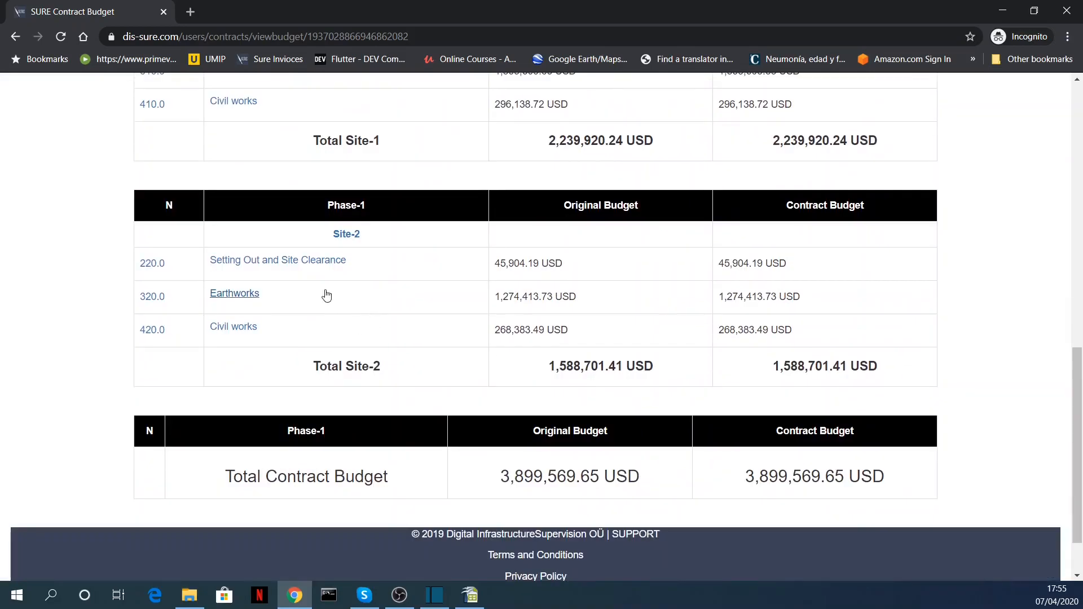
{"action": "scroll", "coordinate": [350, 384], "scroll_direction": "down", "scroll_amount": 1}
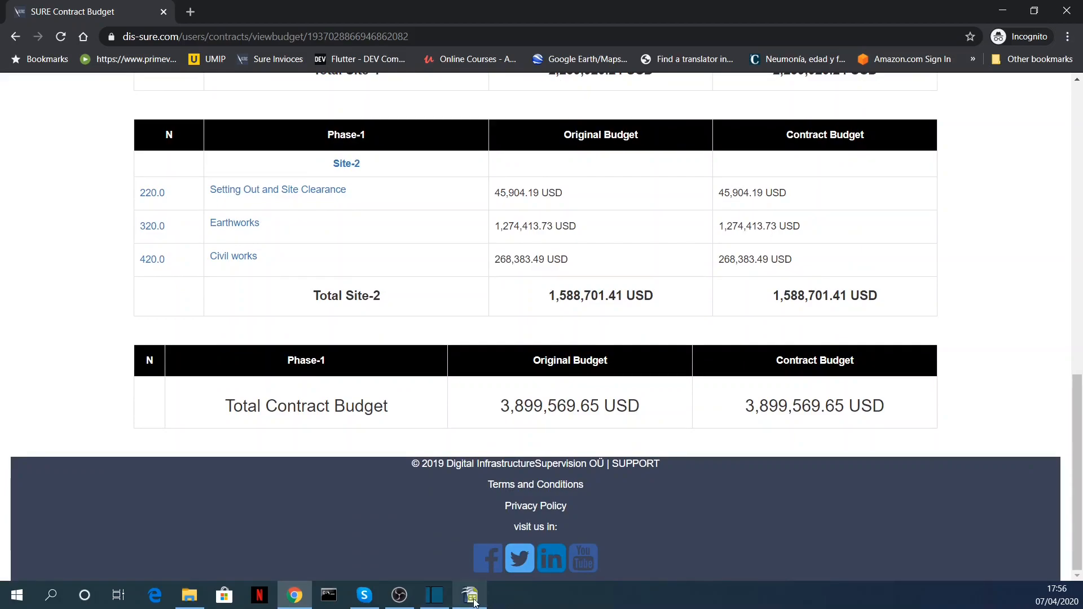
Step: Switch to OpenOffice Calc and check the TOTAL CONTRACT amount in cell B9 of the Summary sheet
{"action": "mouse_move", "coordinate": [470, 595]}
{"action": "left_click", "coordinate": [476, 543]}
{"action": "left_click", "coordinate": [233, 223]}
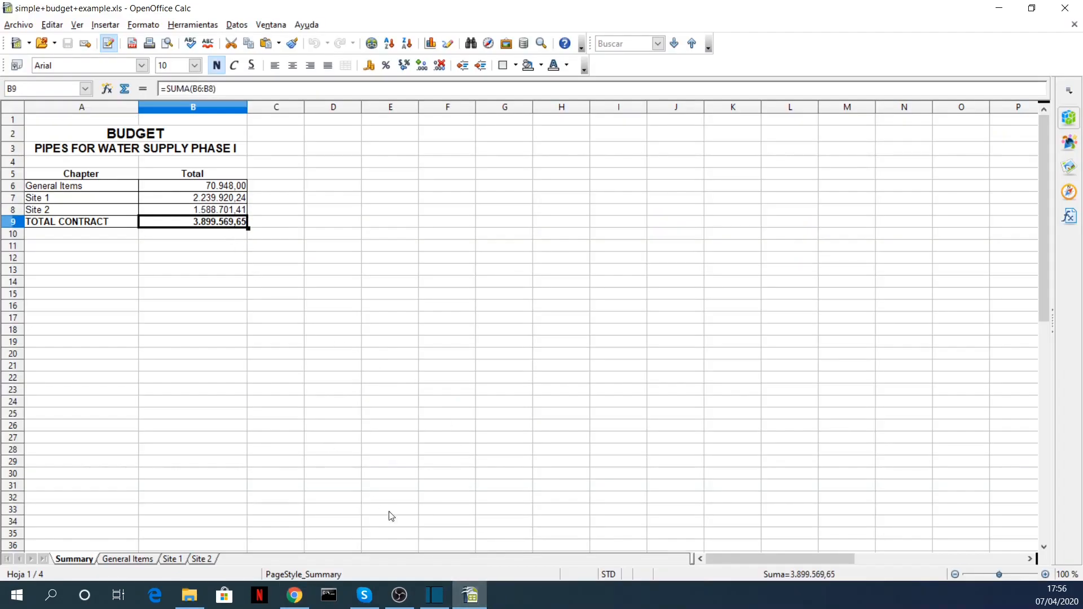
Step: Switch back to SURE in Chrome and open the Phase-1 contract page by way of Project SCWN
{"action": "left_click", "coordinate": [295, 596]}
{"action": "scroll", "coordinate": [548, 357], "scroll_direction": "up", "scroll_amount": 10}
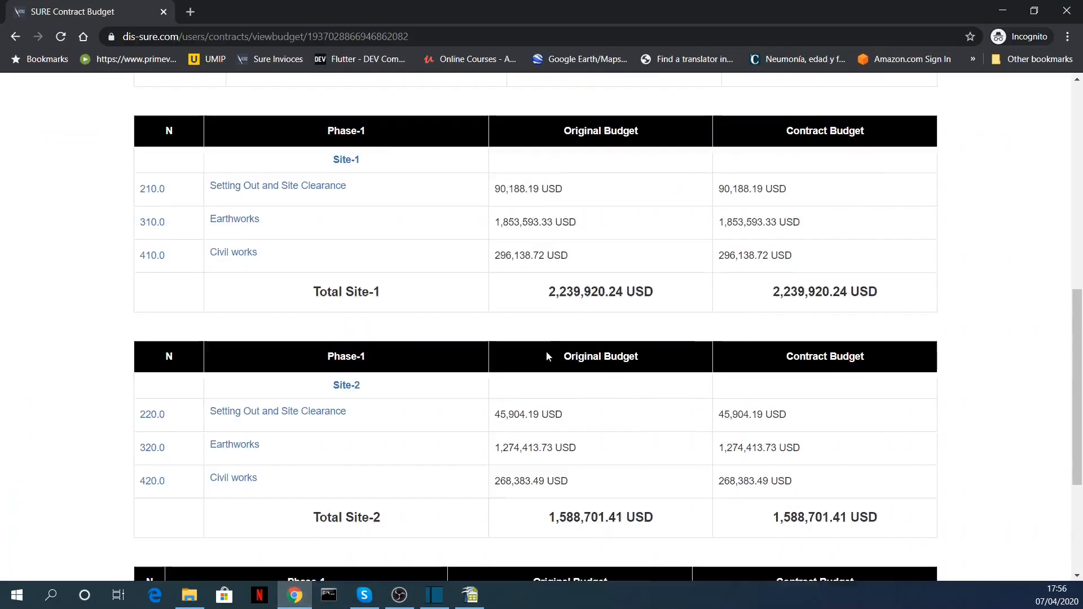
{"action": "scroll", "coordinate": [549, 357], "scroll_direction": "up", "scroll_amount": 3}
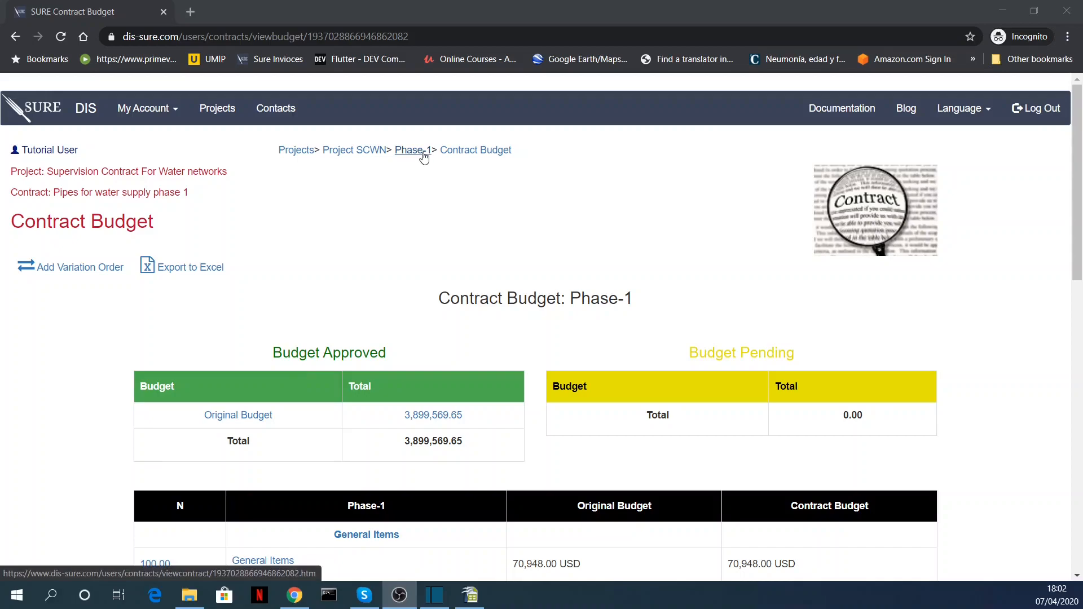
{"action": "left_click", "coordinate": [361, 151]}
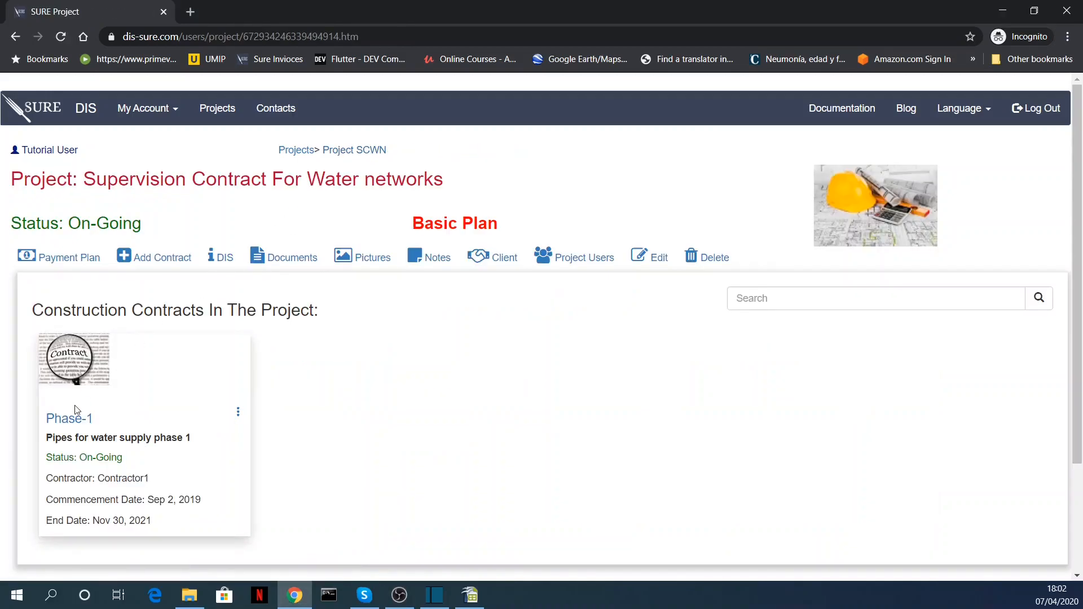
{"action": "left_click", "coordinate": [74, 420]}
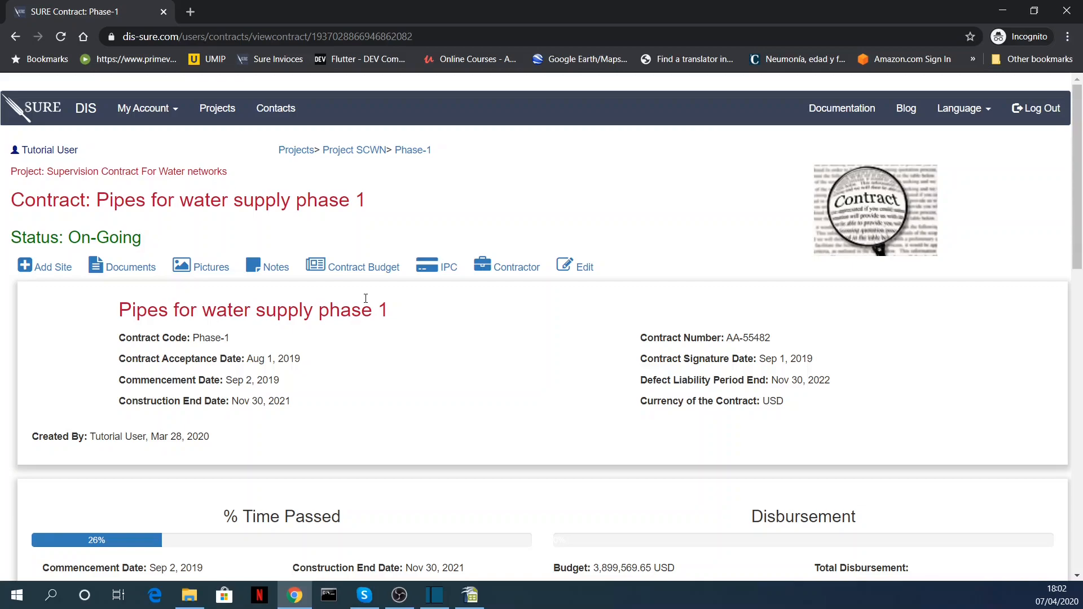
{"action": "scroll", "coordinate": [368, 316], "scroll_direction": "down", "scroll_amount": 3}
{"action": "scroll", "coordinate": [371, 333], "scroll_direction": "up", "scroll_amount": 3}
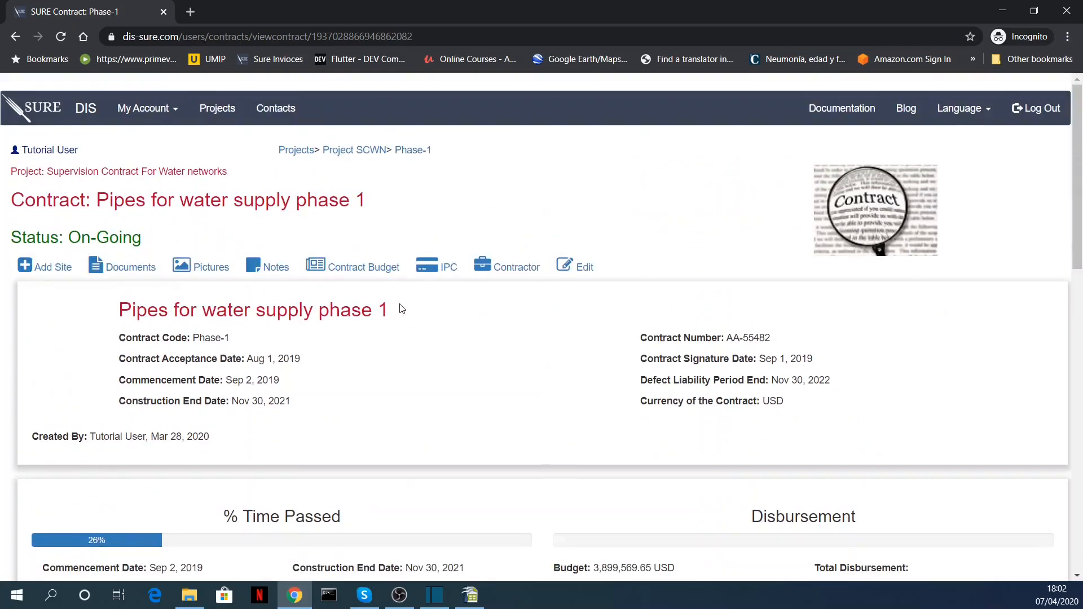
Step: Open the Phase-1 contract's IPCs and look over the Approved, Pending and Rejected tables
{"action": "left_click", "coordinate": [445, 270]}
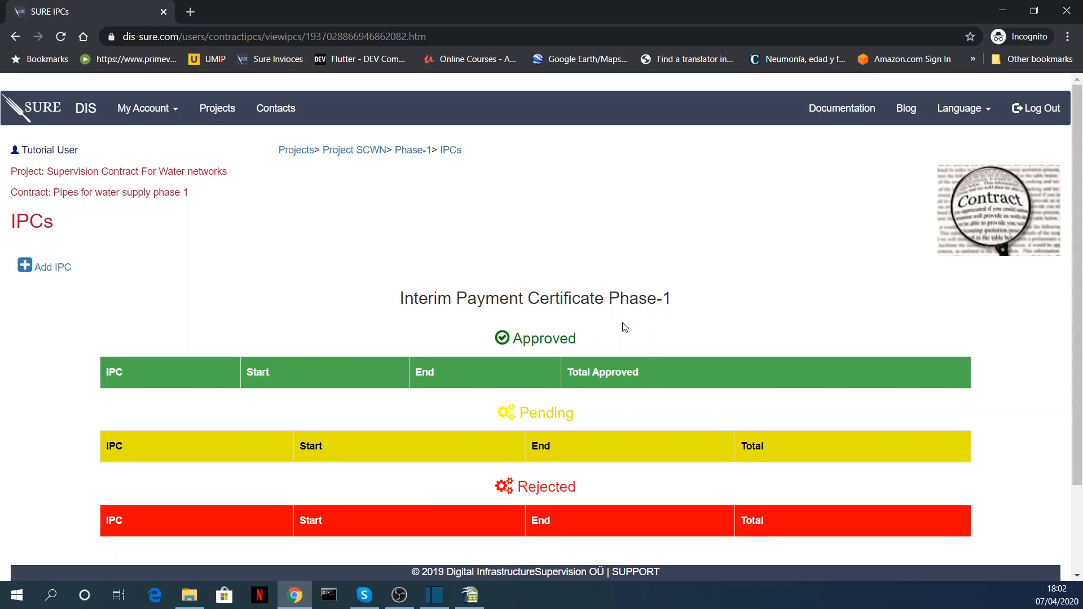
{"action": "scroll", "coordinate": [533, 315], "scroll_direction": "down", "scroll_amount": 2}
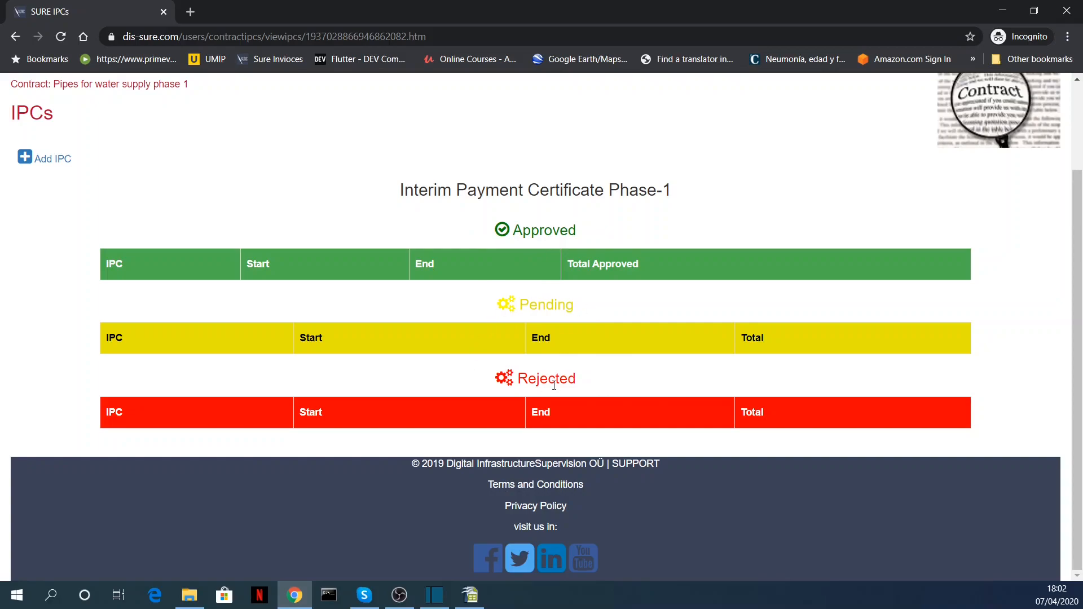
{"action": "scroll", "coordinate": [425, 330], "scroll_direction": "up", "scroll_amount": 2}
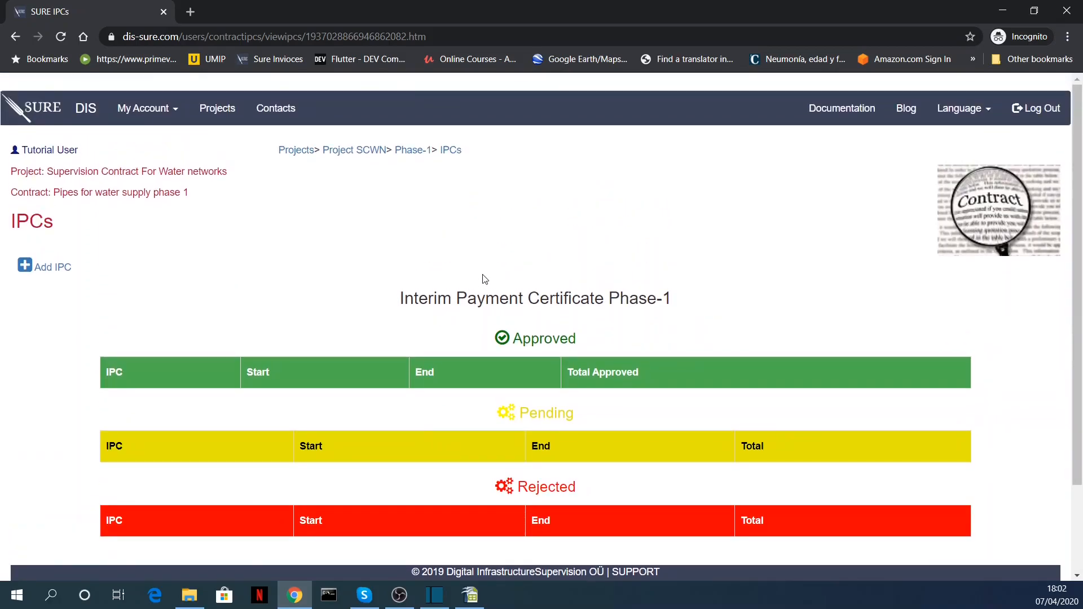
Step: Start adding an IPC to the Phase-1 contract and check its preset number and version
{"action": "left_click", "coordinate": [50, 273]}
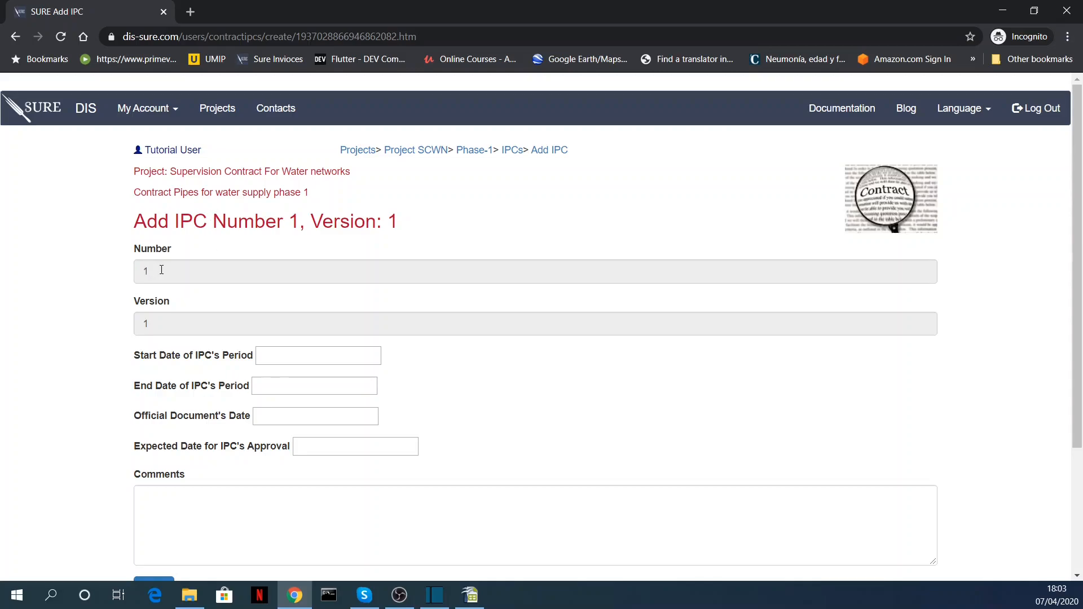
{"action": "double_click", "coordinate": [143, 272]}
{"action": "double_click", "coordinate": [145, 324]}
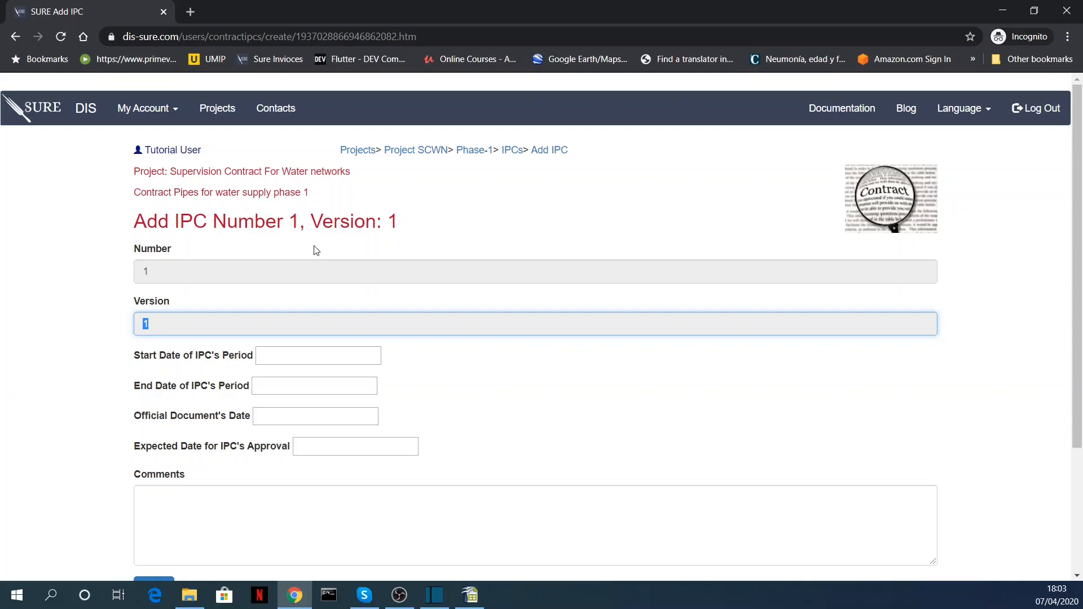
{"action": "left_click", "coordinate": [472, 230]}
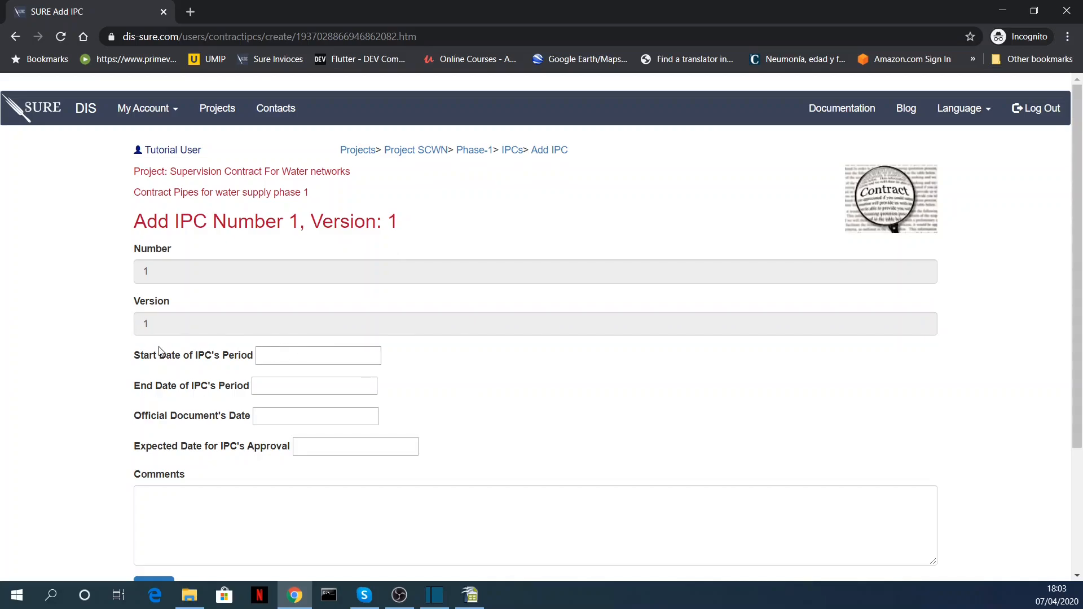
Step: Set the start date of the IPC's period to 10/01/2019
{"action": "left_click", "coordinate": [267, 356]}
{"action": "left_click", "coordinate": [269, 379]}
{"action": "left_click", "coordinate": [269, 379]}
{"action": "left_click", "coordinate": [269, 378]}
{"action": "left_click", "coordinate": [269, 378]}
{"action": "left_click", "coordinate": [268, 378]}
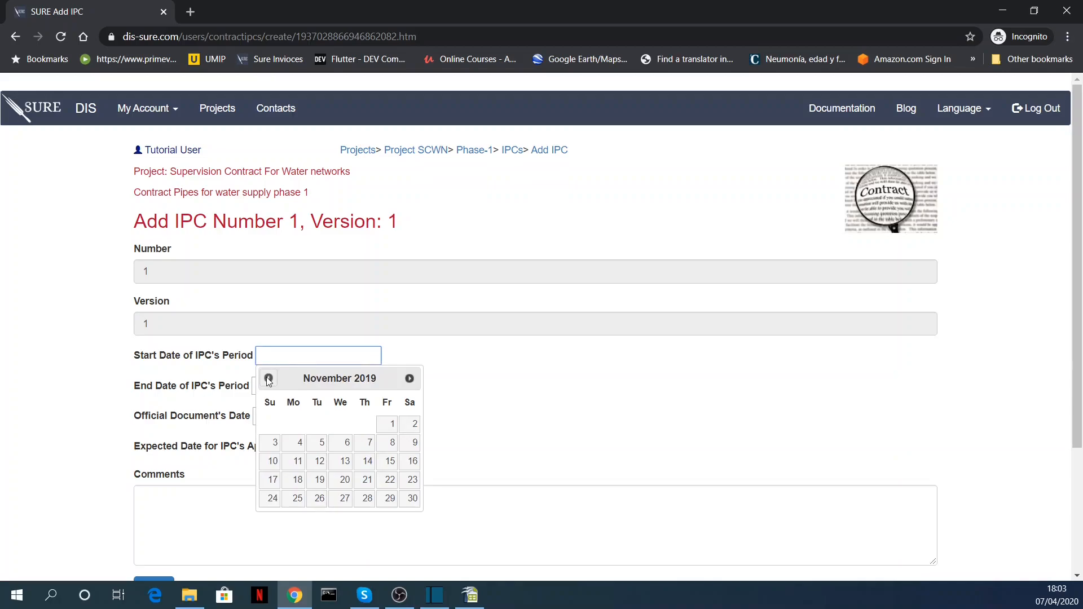
{"action": "left_click", "coordinate": [268, 378]}
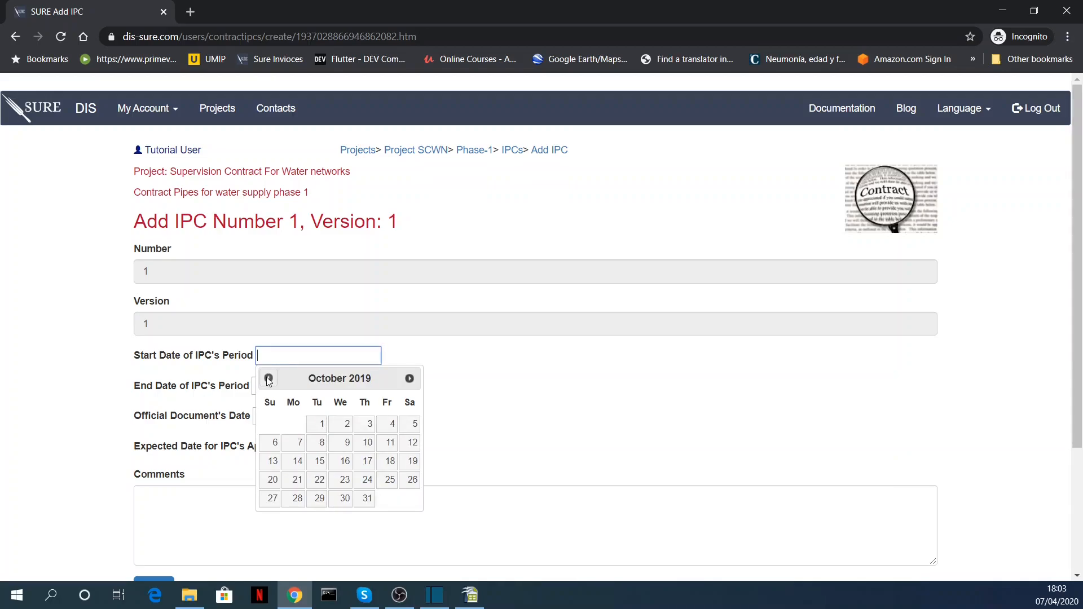
{"action": "left_click", "coordinate": [319, 428]}
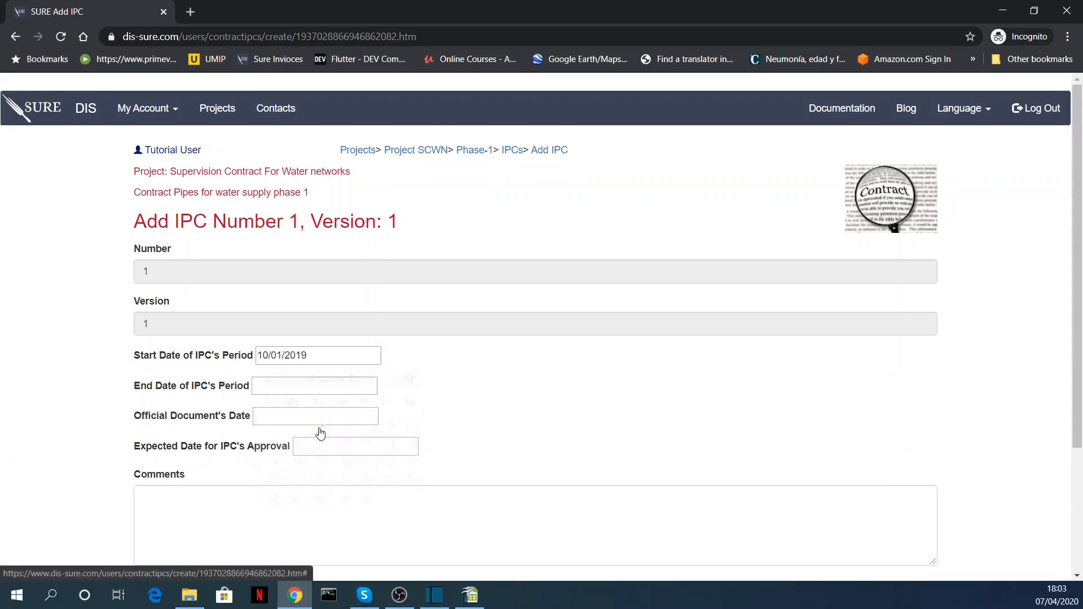
Step: Set the end date of the IPC's period to 10/31/2019
{"action": "left_click", "coordinate": [298, 387]}
{"action": "left_click", "coordinate": [265, 409]}
{"action": "left_click", "coordinate": [266, 409]}
{"action": "left_click", "coordinate": [265, 409]}
{"action": "left_click", "coordinate": [265, 409]}
{"action": "left_click", "coordinate": [265, 409]}
{"action": "left_click", "coordinate": [265, 408]}
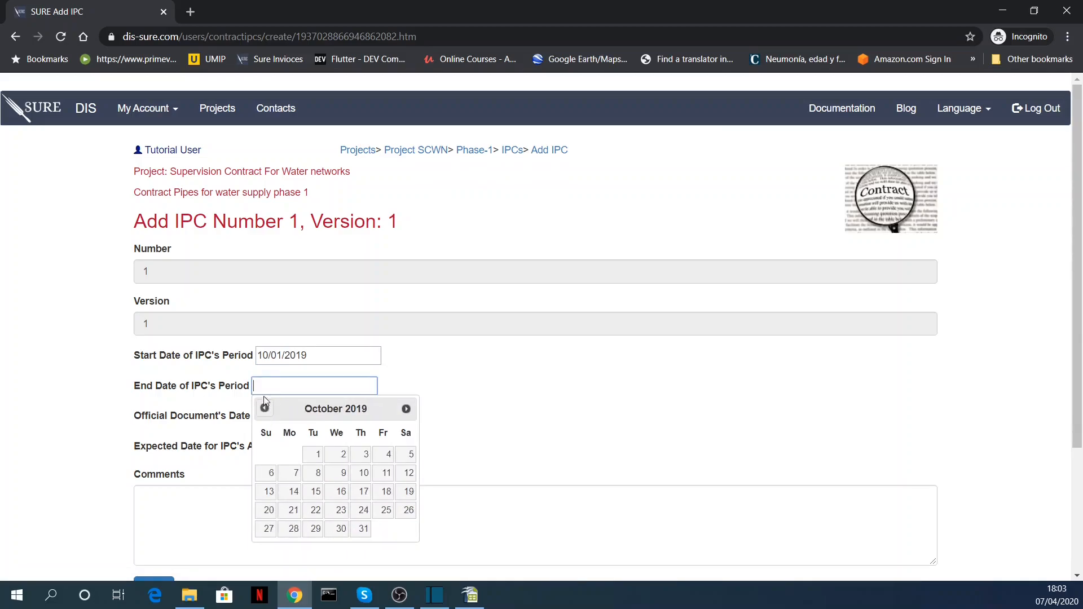
{"action": "left_click", "coordinate": [361, 528]}
Step: Set the official document's date of the IPC to 11/06/2019
{"action": "left_click", "coordinate": [284, 416]}
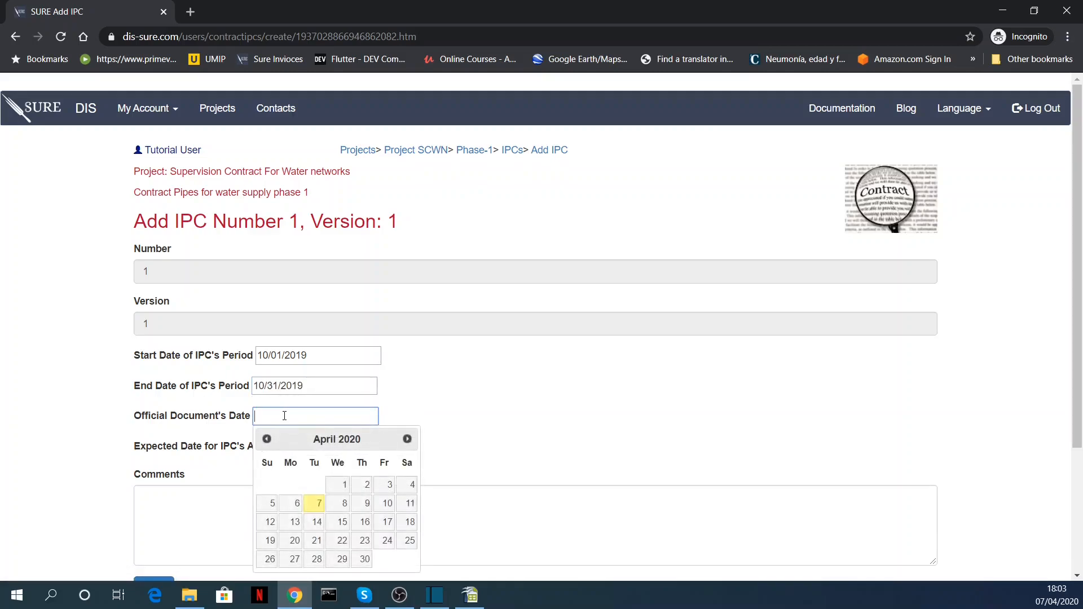
{"action": "left_click", "coordinate": [267, 440]}
{"action": "left_click", "coordinate": [267, 440]}
{"action": "left_click", "coordinate": [267, 440]}
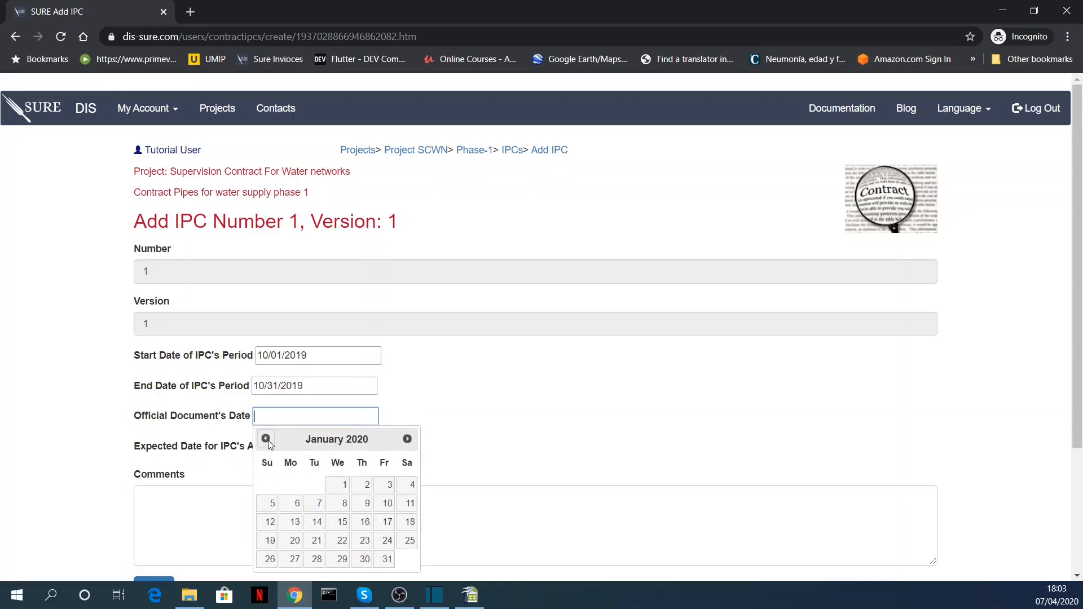
{"action": "left_click", "coordinate": [267, 440]}
{"action": "left_click", "coordinate": [267, 440]}
{"action": "left_click", "coordinate": [267, 440]}
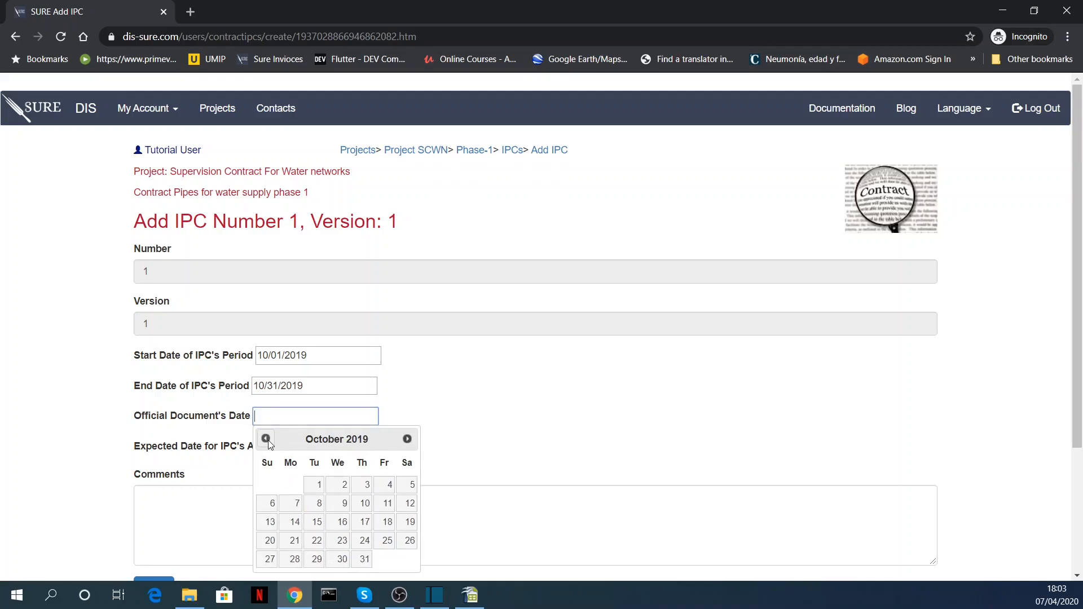
{"action": "left_click", "coordinate": [406, 439]}
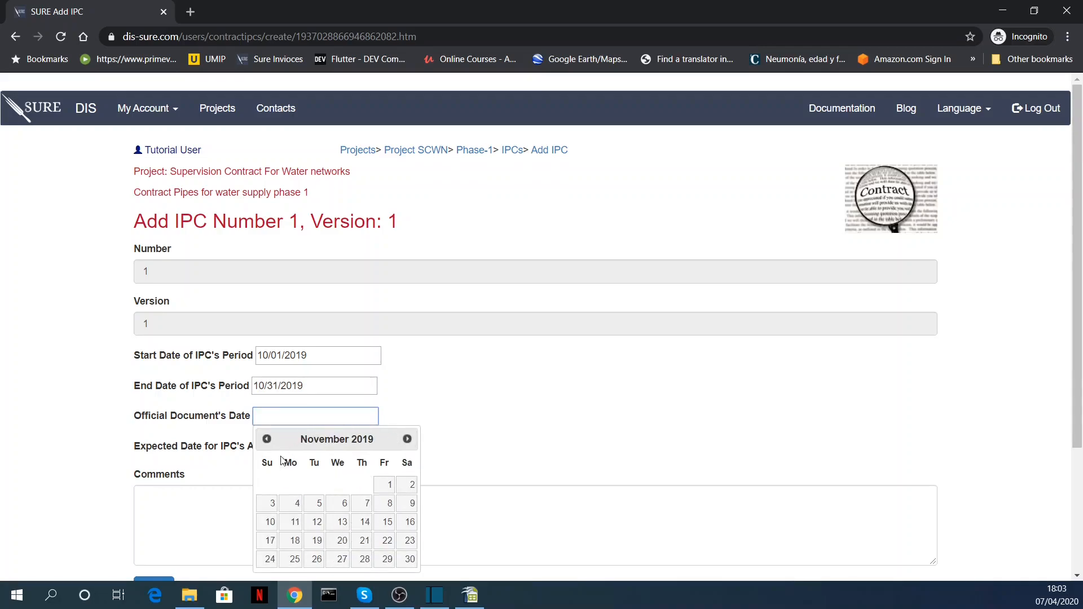
{"action": "left_click", "coordinate": [338, 508]}
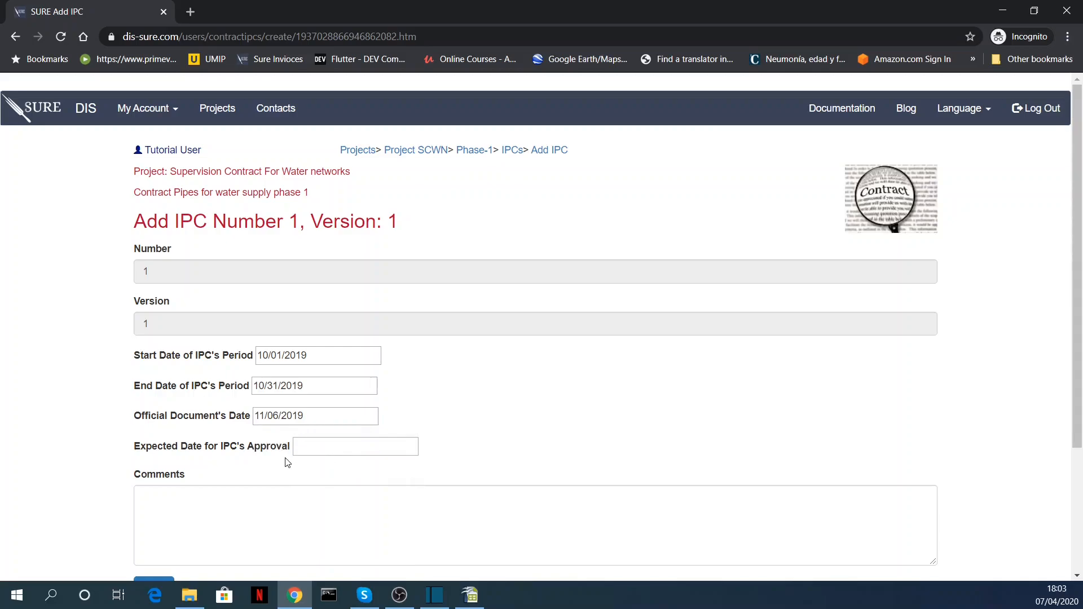
Step: Set the expected date for the IPC's approval to 11/14/2019
{"action": "left_click", "coordinate": [330, 448]}
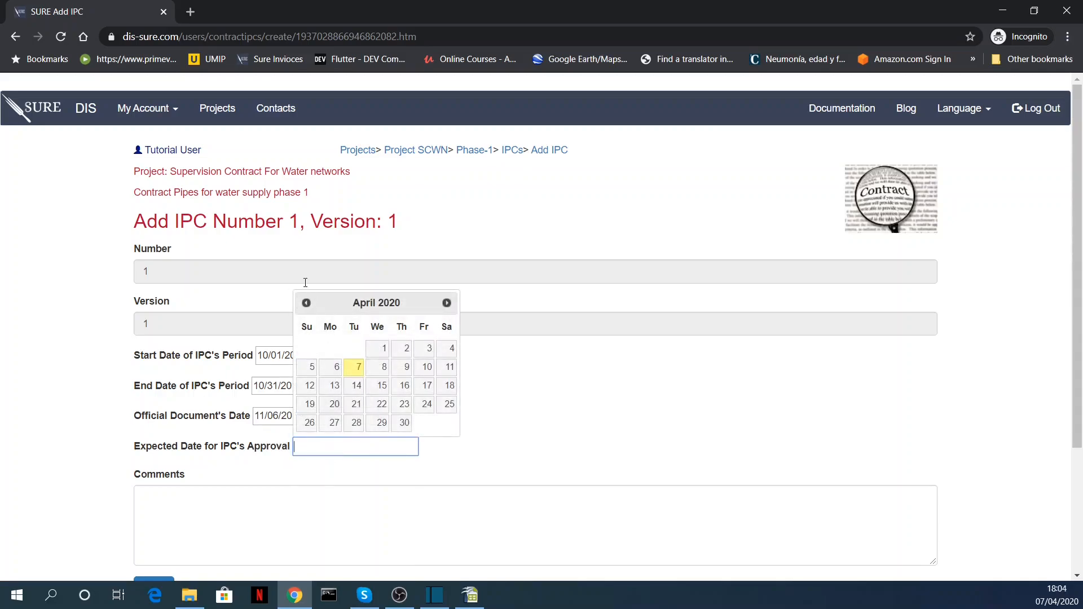
{"action": "left_click", "coordinate": [306, 304]}
{"action": "left_click", "coordinate": [305, 303]}
{"action": "left_click", "coordinate": [306, 304]}
{"action": "left_click", "coordinate": [306, 304]}
{"action": "left_click", "coordinate": [306, 304]}
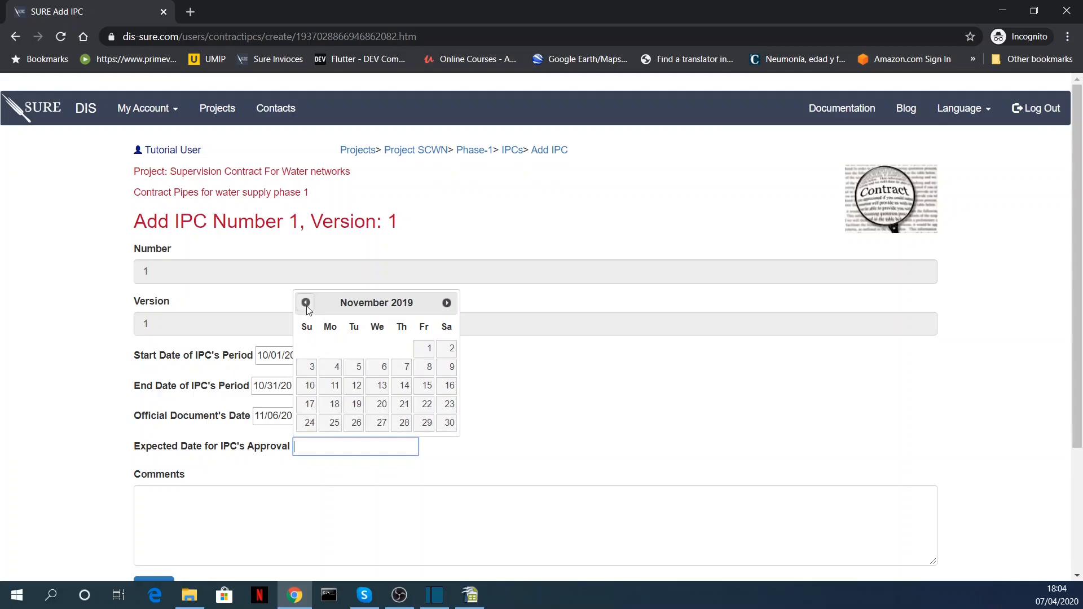
{"action": "left_click", "coordinate": [403, 386]}
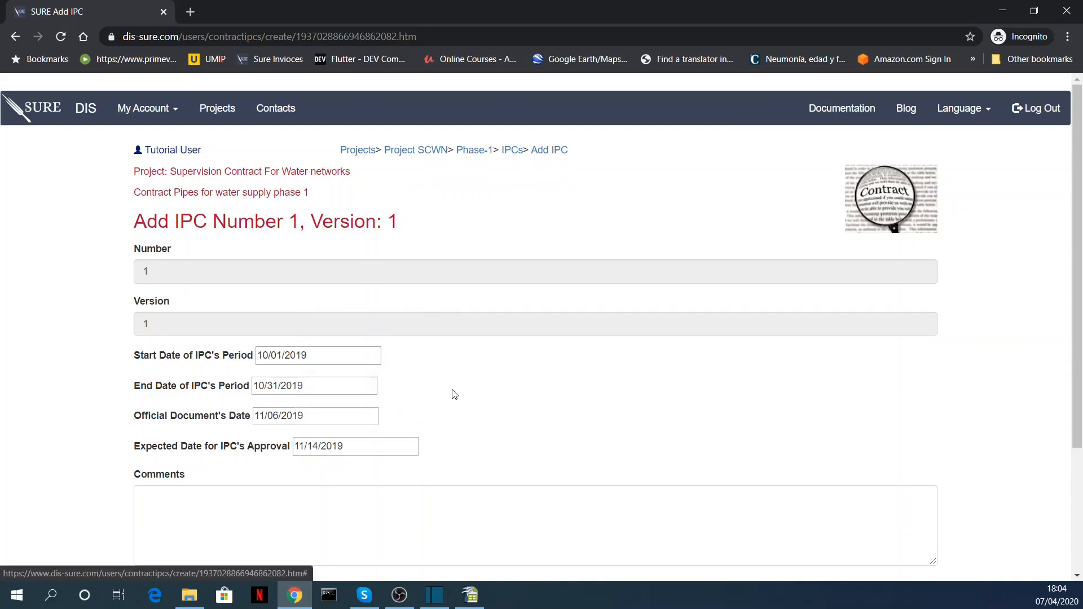
Step: Enter the comment "First IPC for the contract" and save the new IPC
{"action": "scroll", "coordinate": [479, 405], "scroll_direction": "down", "scroll_amount": 3}
{"action": "left_click", "coordinate": [243, 337]}
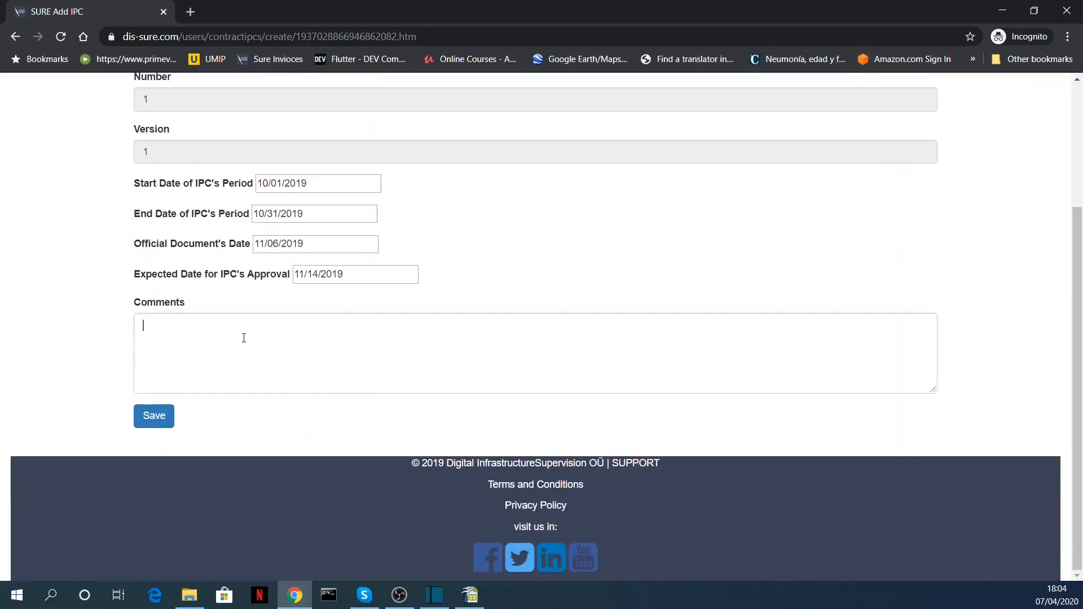
{"action": "type", "text": "First "}
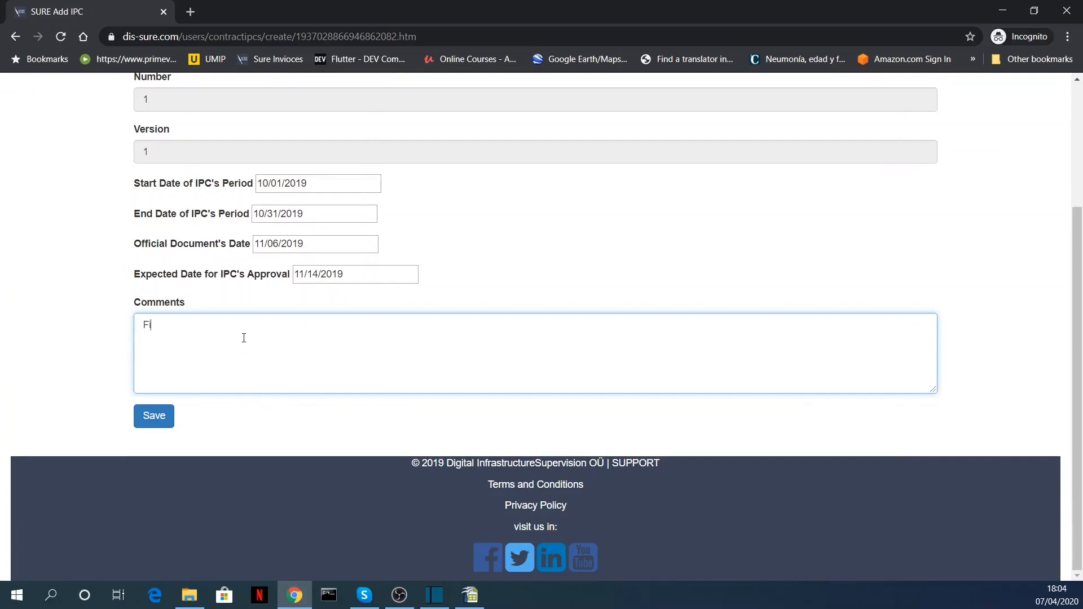
{"action": "type", "text": "IPC for the contract"}
{"action": "left_click", "coordinate": [158, 417]}
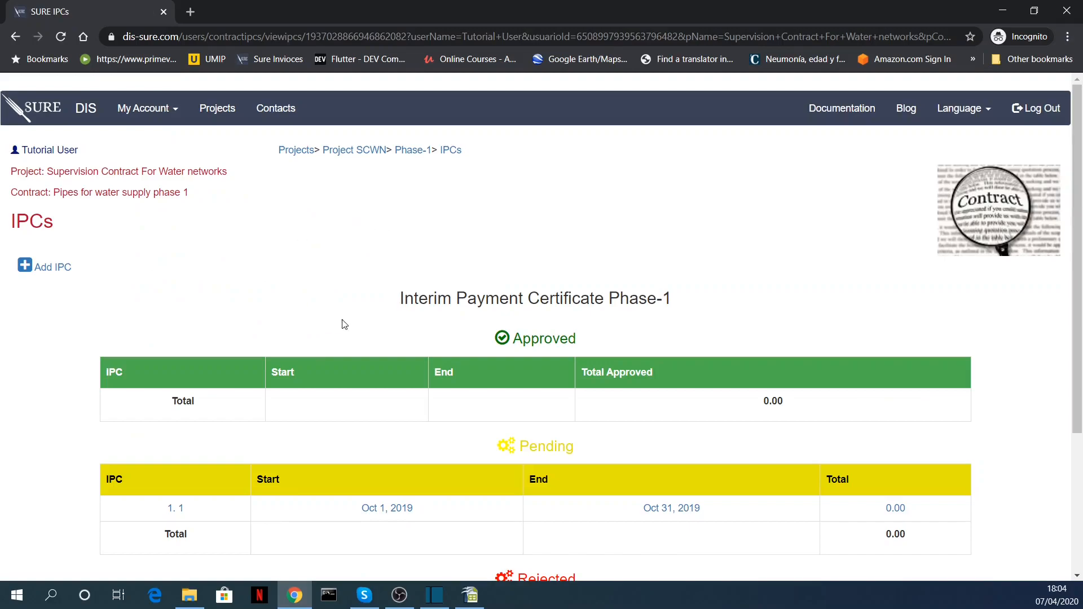
Step: Check the new IPC's entry in the Pending table of the Phase-1 payment certificates
{"action": "scroll", "coordinate": [443, 317], "scroll_direction": "down", "scroll_amount": 3}
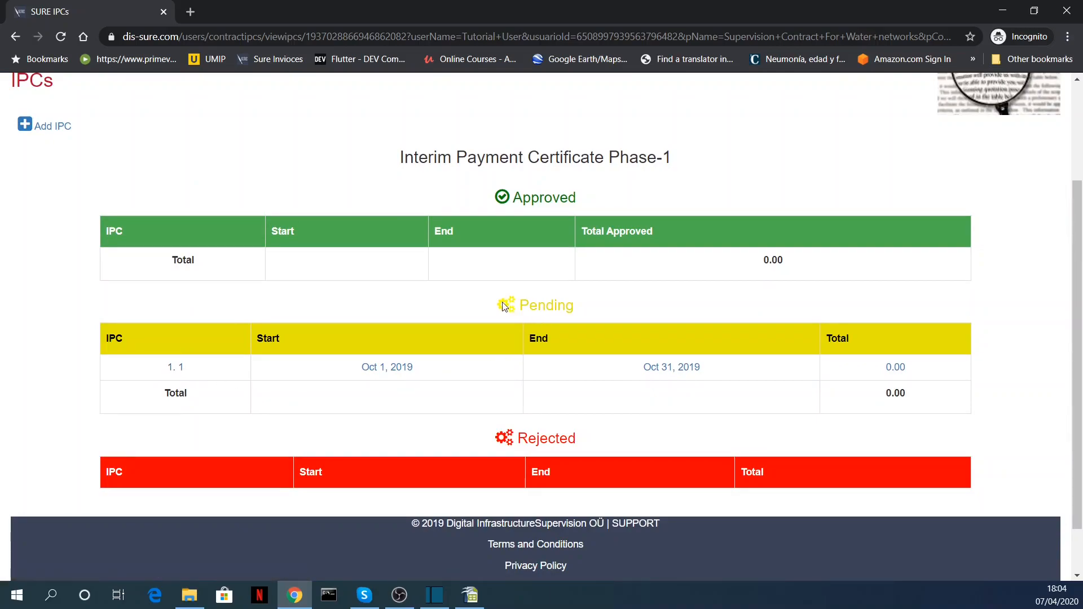
{"action": "left_click_drag", "start_coordinate": [572, 306], "coordinate": [509, 310]}
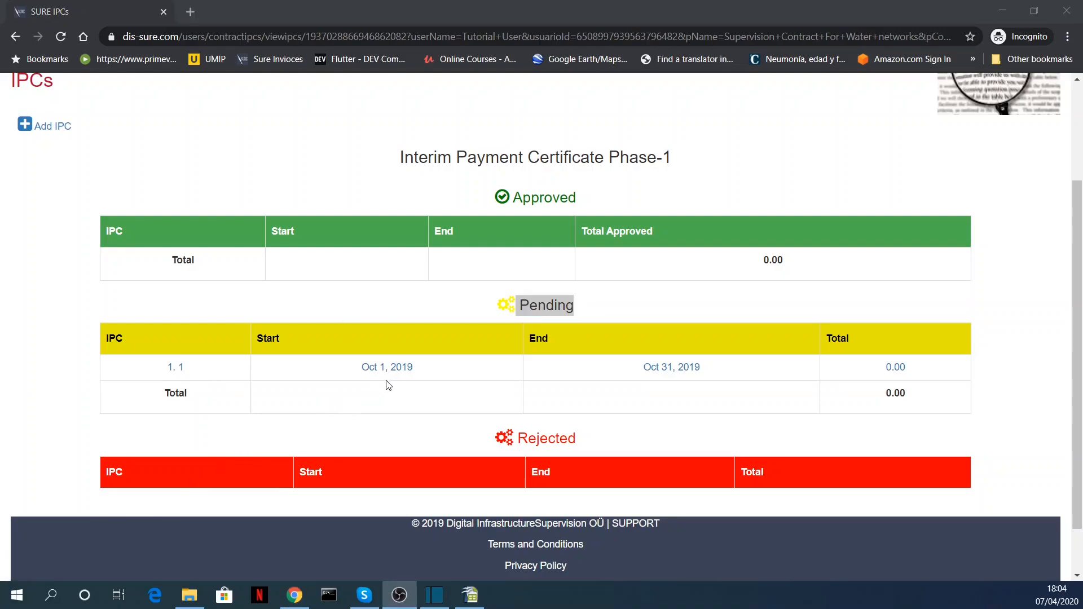
{"action": "left_click", "coordinate": [592, 309]}
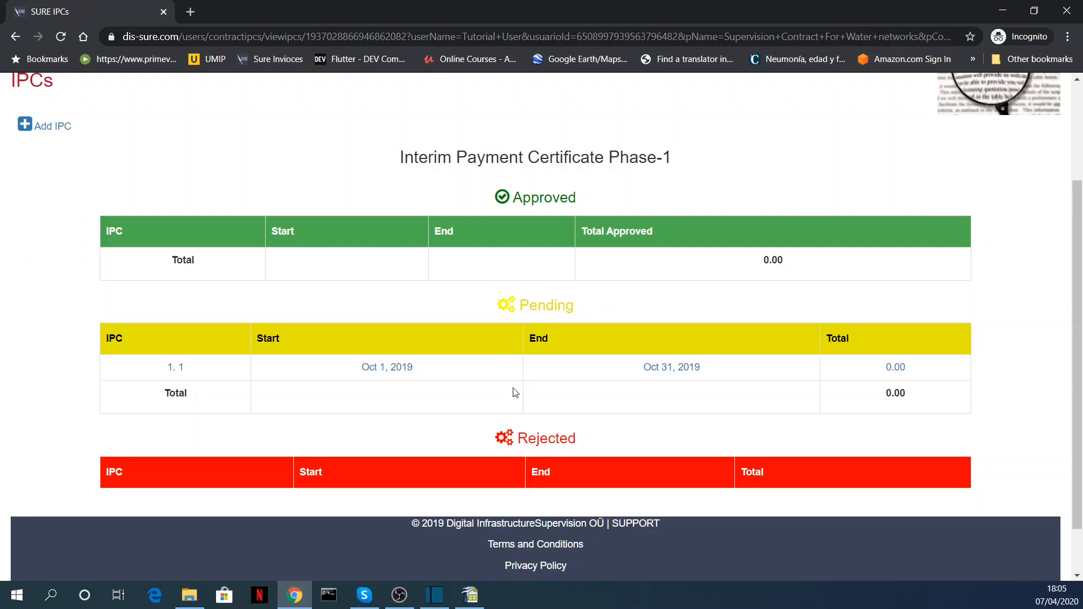
Step: Open the pending IPC that starts on Oct 1, 2019 and look through its site and payment table
{"action": "left_click", "coordinate": [397, 368]}
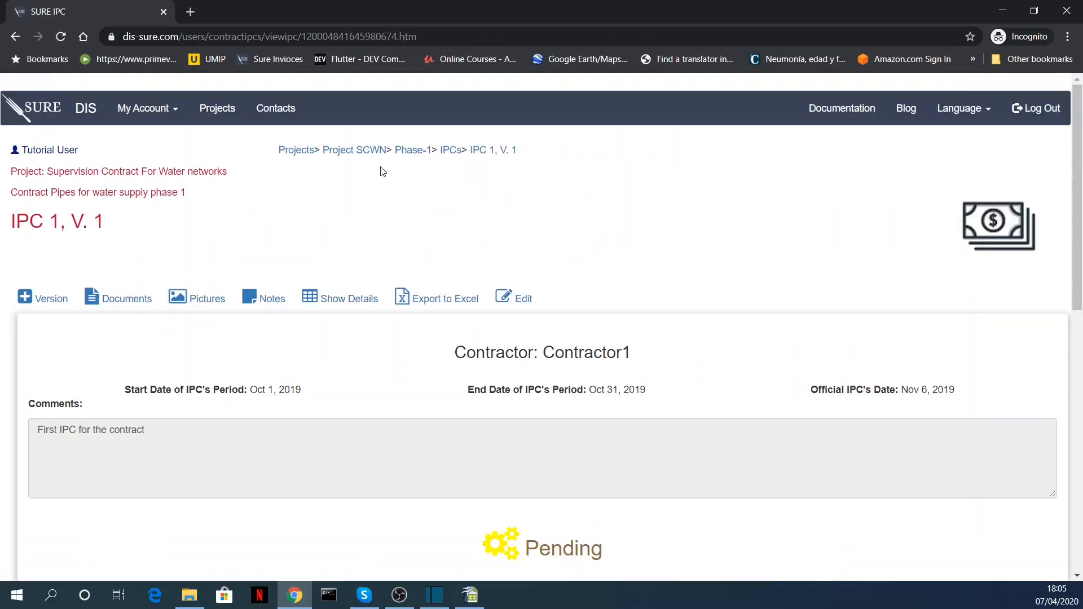
{"action": "scroll", "coordinate": [581, 323], "scroll_direction": "down", "scroll_amount": 5}
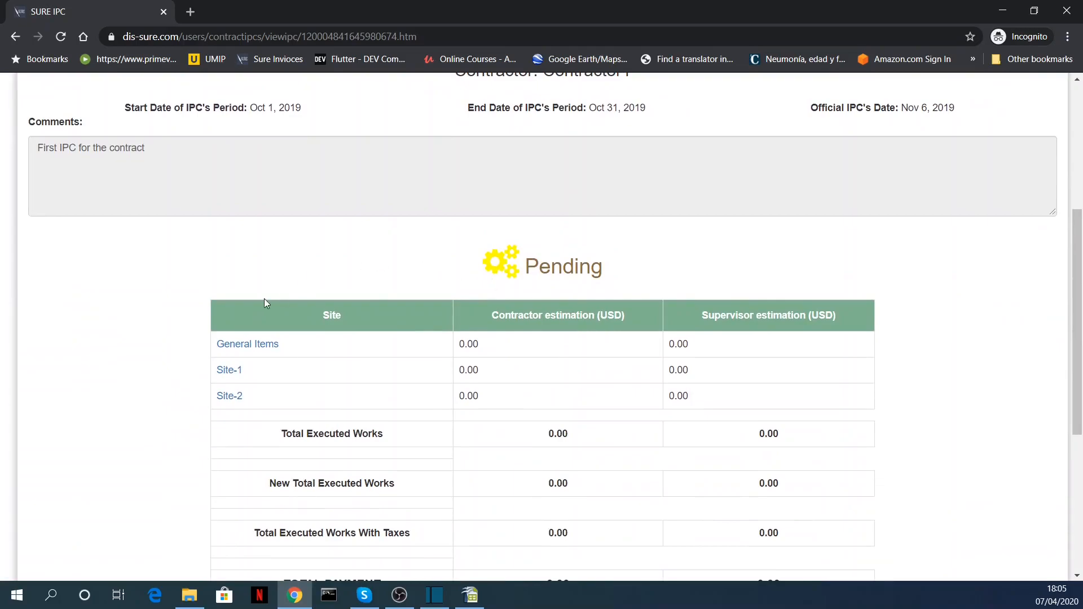
{"action": "scroll", "coordinate": [266, 303], "scroll_direction": "down", "scroll_amount": 2}
{"action": "scroll", "coordinate": [501, 340], "scroll_direction": "up", "scroll_amount": 2}
Step: Compare the Contractor estimation and Supervisor estimation columns in the IPC's site table
{"action": "left_click_drag", "start_coordinate": [488, 314], "coordinate": [528, 316]}
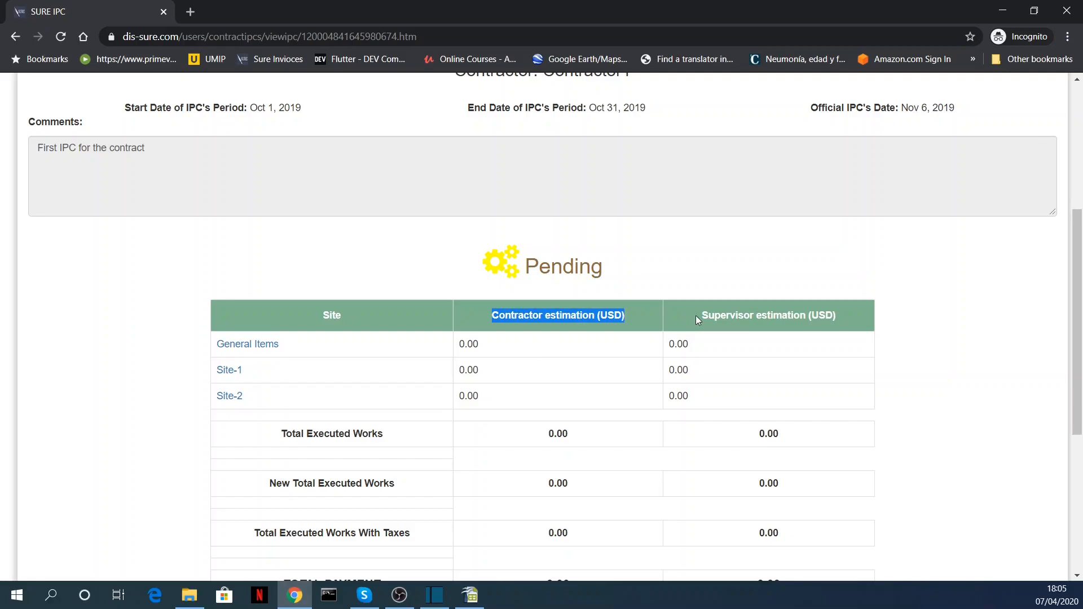
{"action": "left_click_drag", "start_coordinate": [703, 316], "coordinate": [840, 319]}
{"action": "left_click", "coordinate": [615, 368]}
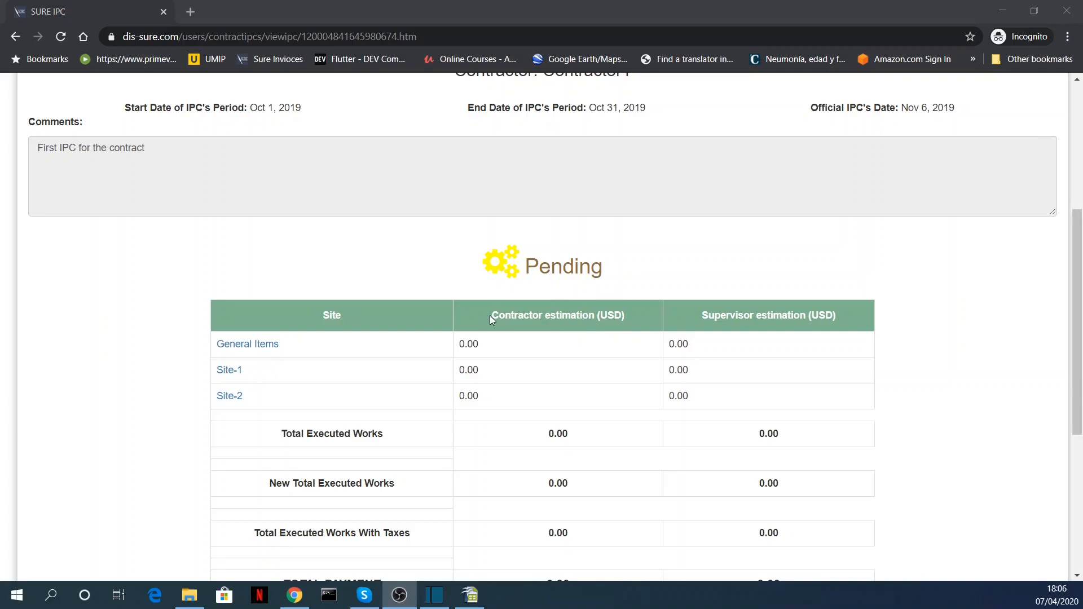
{"action": "left_click_drag", "start_coordinate": [490, 316], "coordinate": [627, 316]}
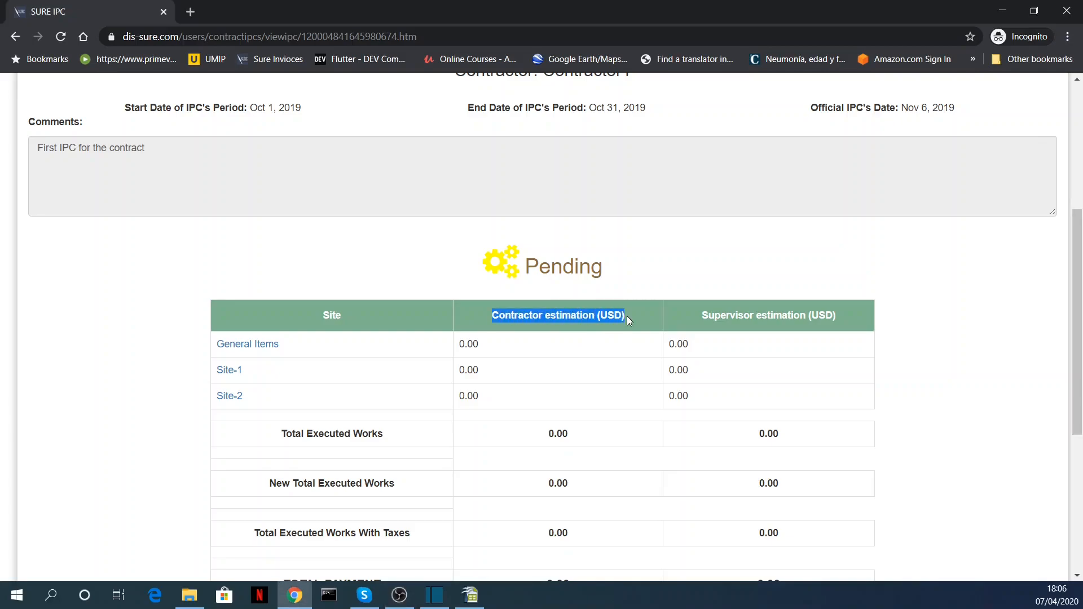
{"action": "left_click_drag", "start_coordinate": [695, 316], "coordinate": [837, 319]}
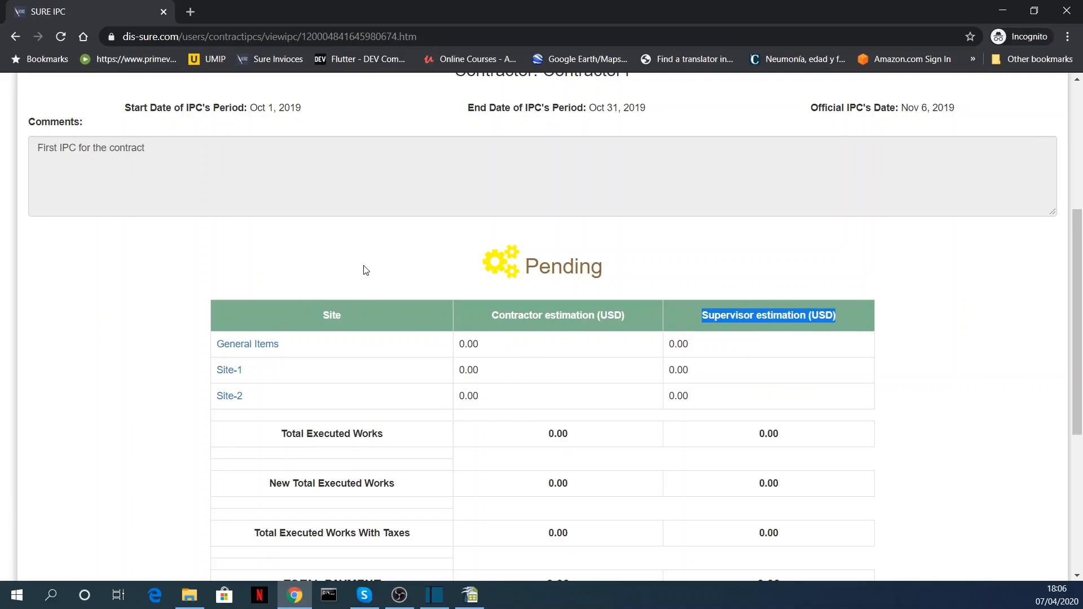
Step: Examine the IPC's executed works, taxes and total payment rows for both the contractor and supervisor estimations
{"action": "scroll", "coordinate": [518, 363], "scroll_direction": "down", "scroll_amount": 3}
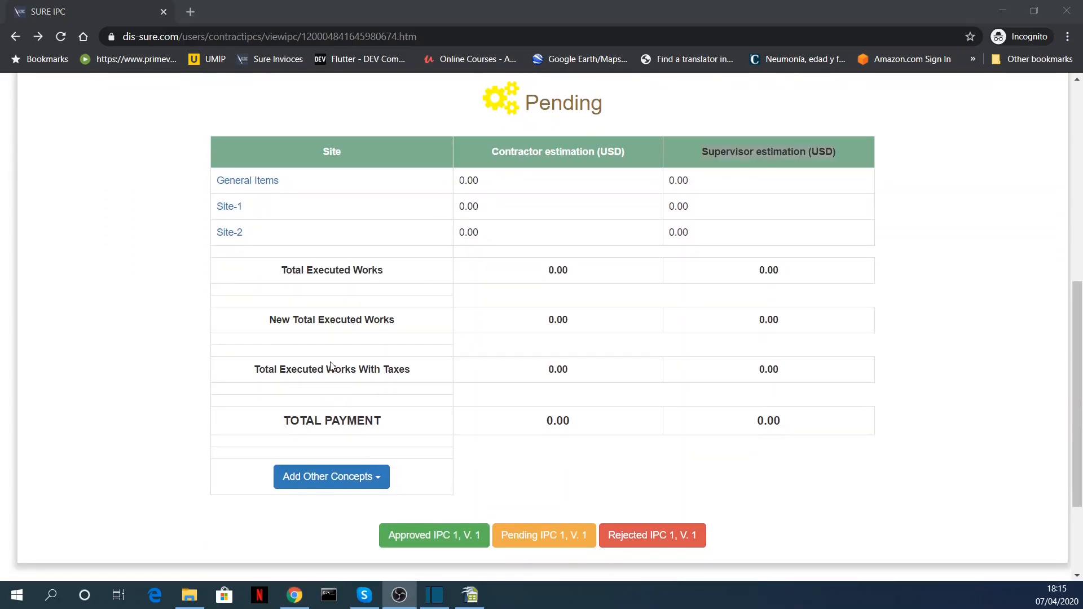
{"action": "left_click", "coordinate": [742, 160]}
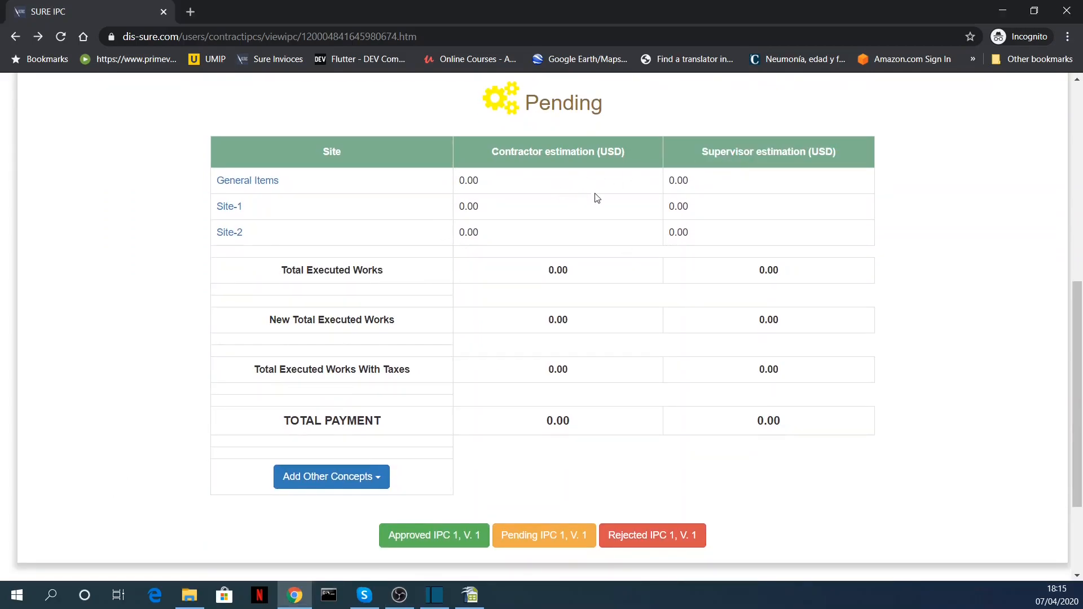
{"action": "scroll", "coordinate": [492, 238], "scroll_direction": "down", "scroll_amount": 3}
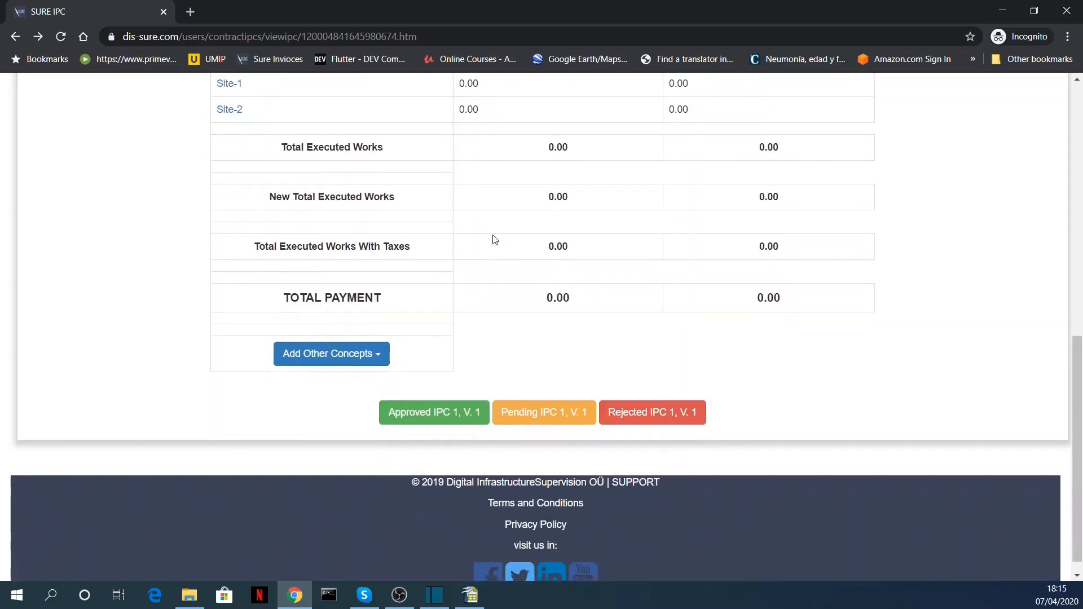
{"action": "scroll", "coordinate": [495, 239], "scroll_direction": "up", "scroll_amount": 3}
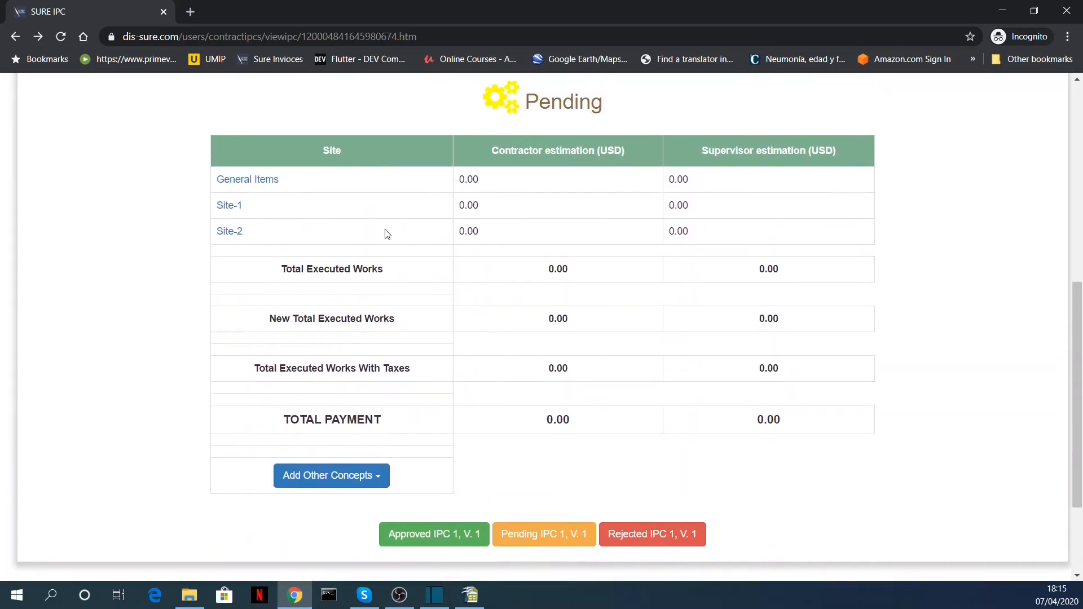
Step: Check which other concepts, such as taxes, deductions, penalties and refunds, can be added to the IPC
{"action": "scroll", "coordinate": [382, 232], "scroll_direction": "down", "scroll_amount": 3}
{"action": "left_click", "coordinate": [315, 337]}
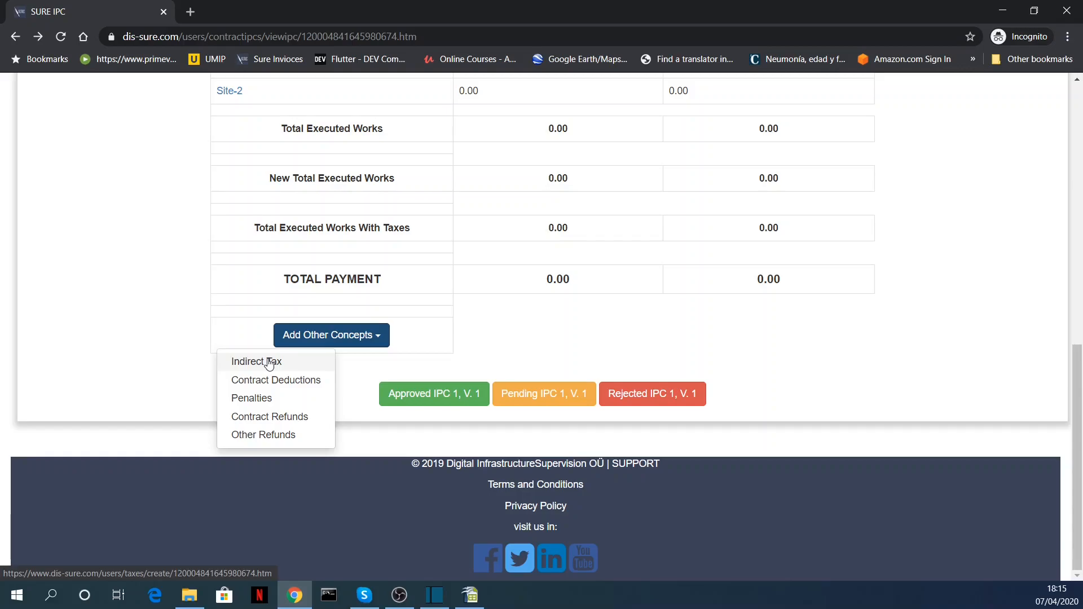
{"action": "left_click", "coordinate": [496, 362]}
Step: Review the whole IPC, from its available actions, period dates and comments to the total payment and approval options
{"action": "scroll", "coordinate": [510, 355], "scroll_direction": "up", "scroll_amount": 3}
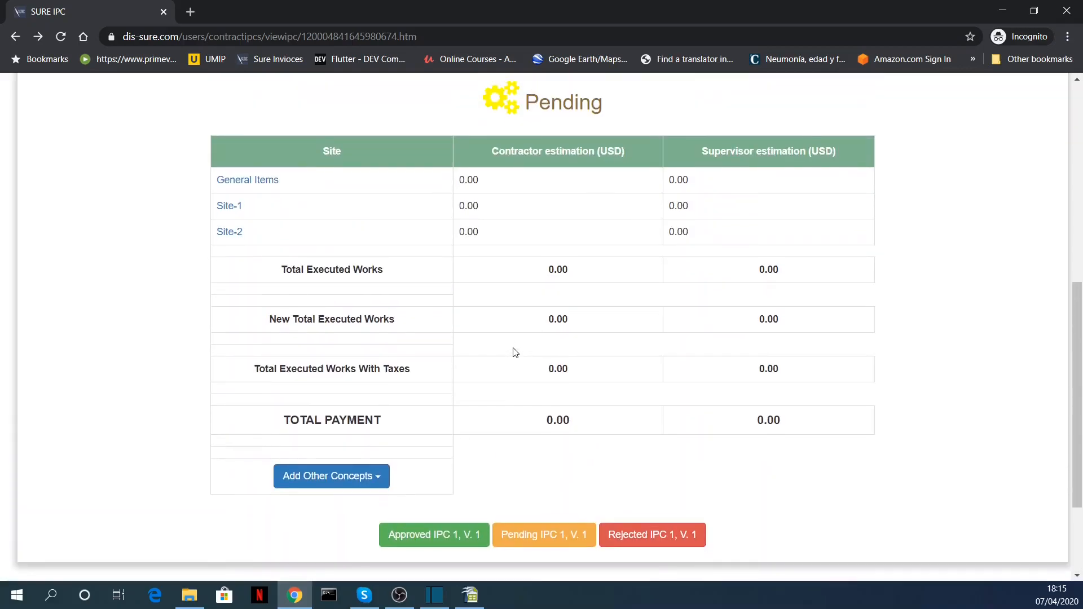
{"action": "scroll", "coordinate": [516, 353], "scroll_direction": "up", "scroll_amount": 4}
{"action": "scroll", "coordinate": [468, 293], "scroll_direction": "up", "scroll_amount": 3}
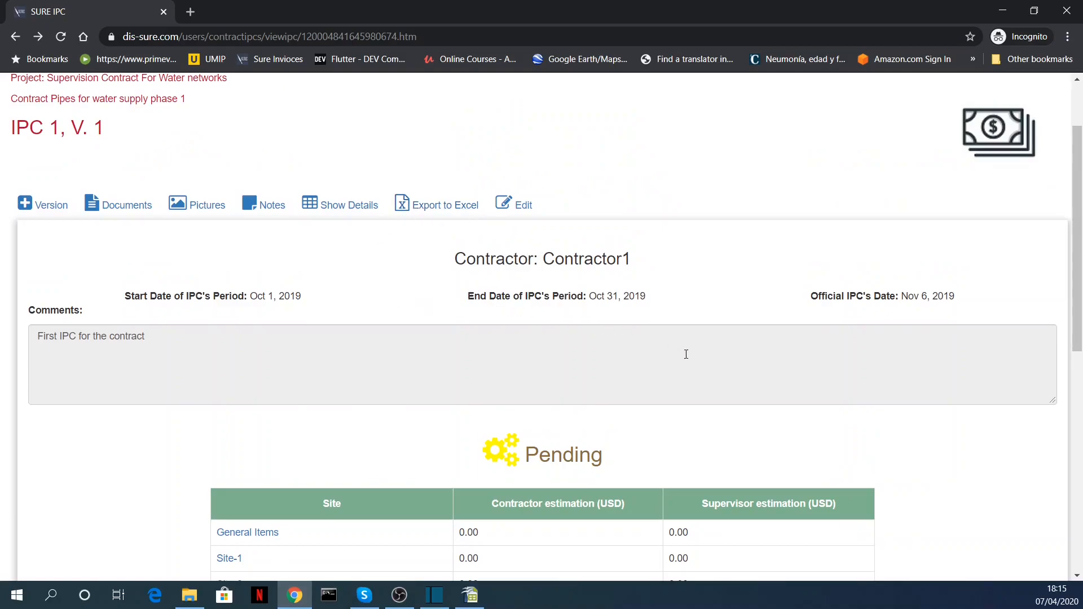
{"action": "scroll", "coordinate": [686, 354], "scroll_direction": "down", "scroll_amount": 7}
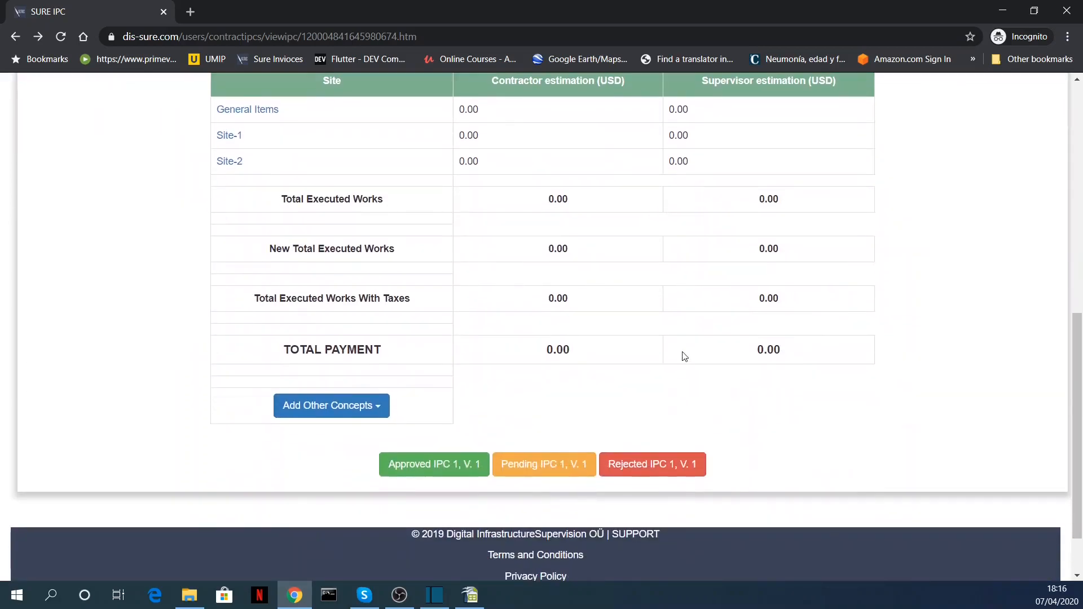
{"action": "scroll", "coordinate": [680, 324], "scroll_direction": "up", "scroll_amount": 6}
{"action": "scroll", "coordinate": [390, 219], "scroll_direction": "up", "scroll_amount": 3}
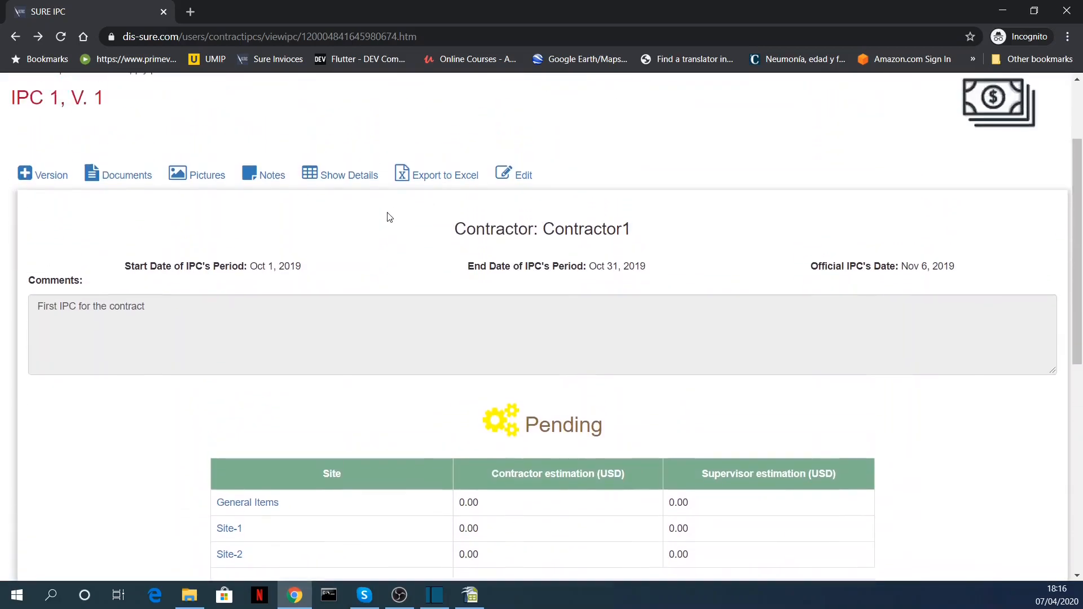
Step: Return to the Phase-1 IPC list, reopen the pending IPC starting Oct 1, 2019, and view its site table
{"action": "left_click", "coordinate": [450, 150]}
{"action": "scroll", "coordinate": [268, 220], "scroll_direction": "down", "scroll_amount": 1}
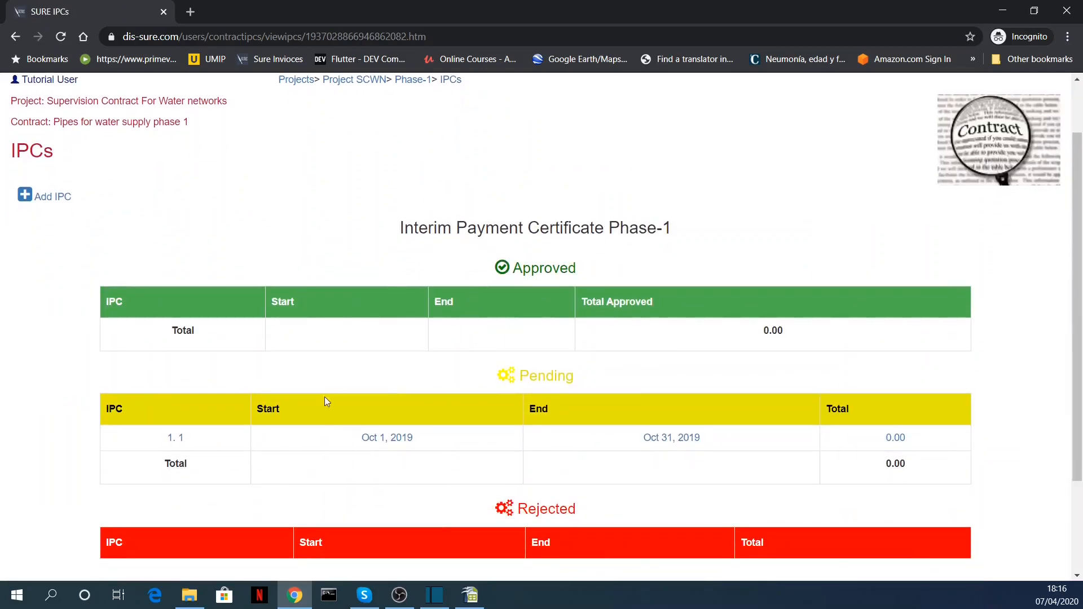
{"action": "left_click", "coordinate": [389, 439]}
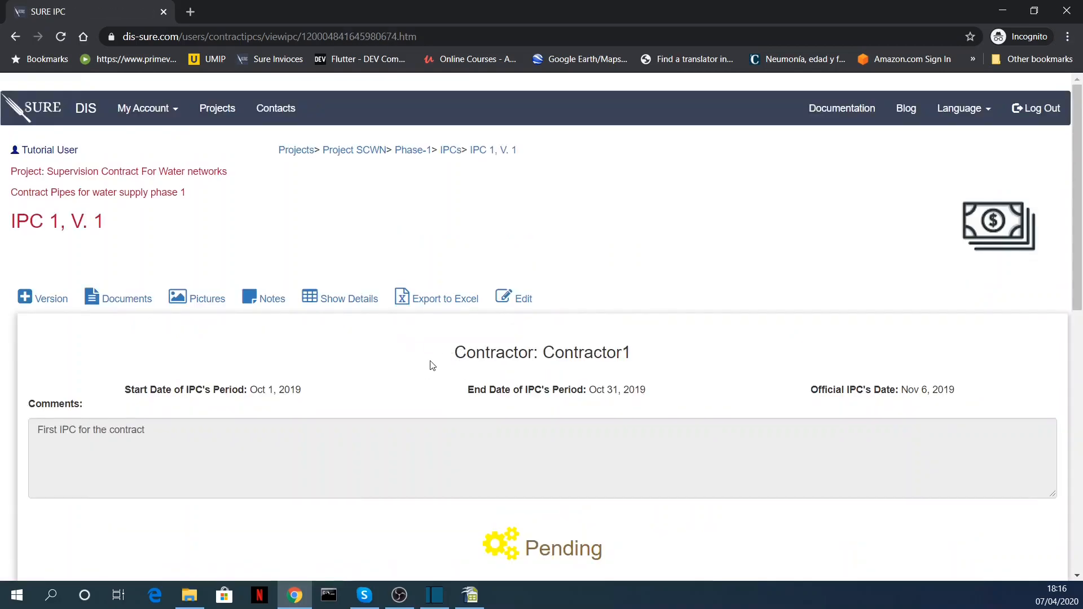
{"action": "scroll", "coordinate": [431, 365], "scroll_direction": "down", "scroll_amount": 2}
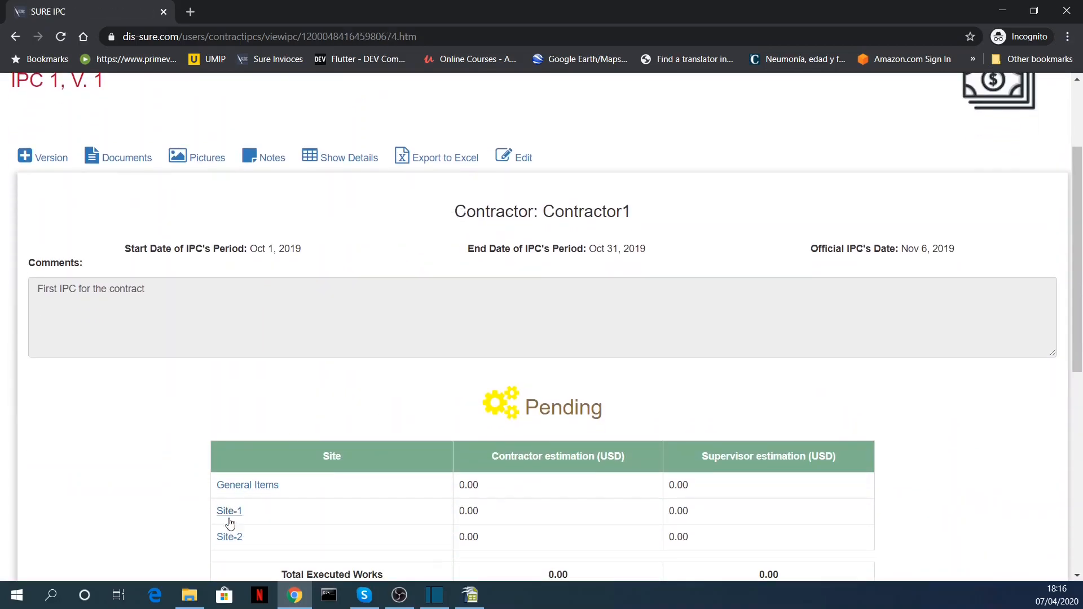
{"action": "scroll", "coordinate": [367, 406], "scroll_direction": "down", "scroll_amount": 5}
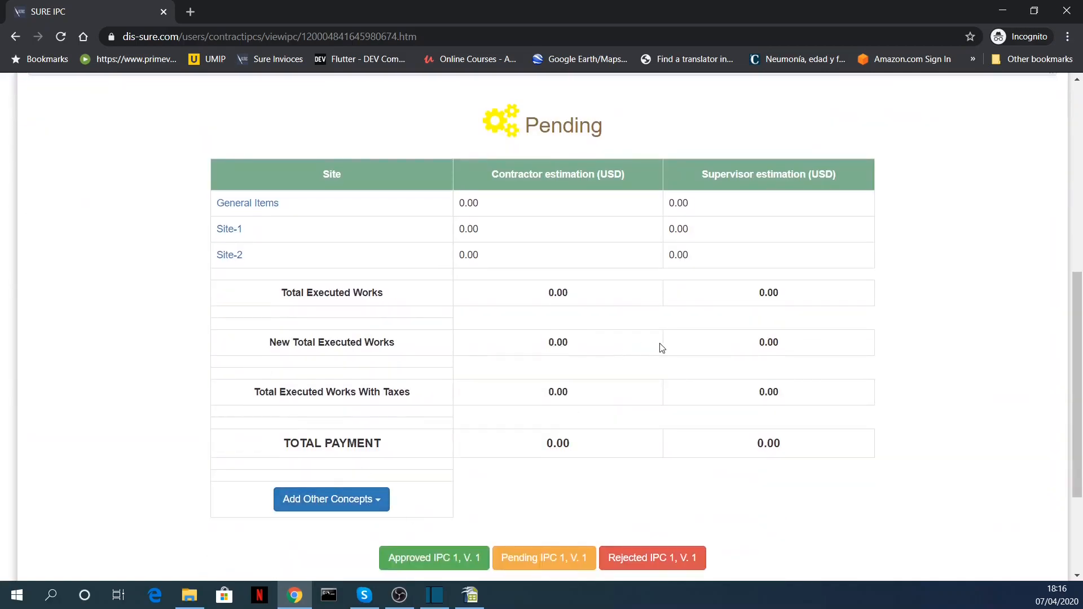